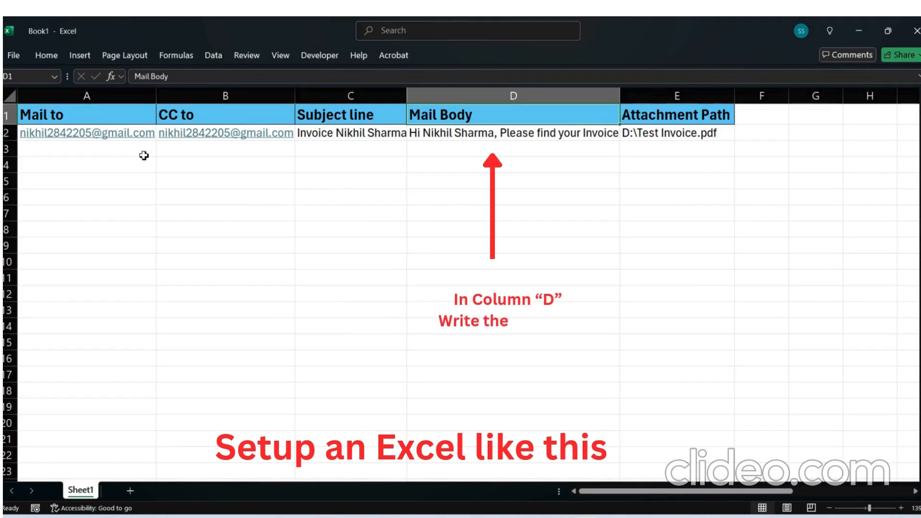
Review the headers and sample row of the mailing table, from Mail to through Attachment Path.
key("Right")
key("Down")
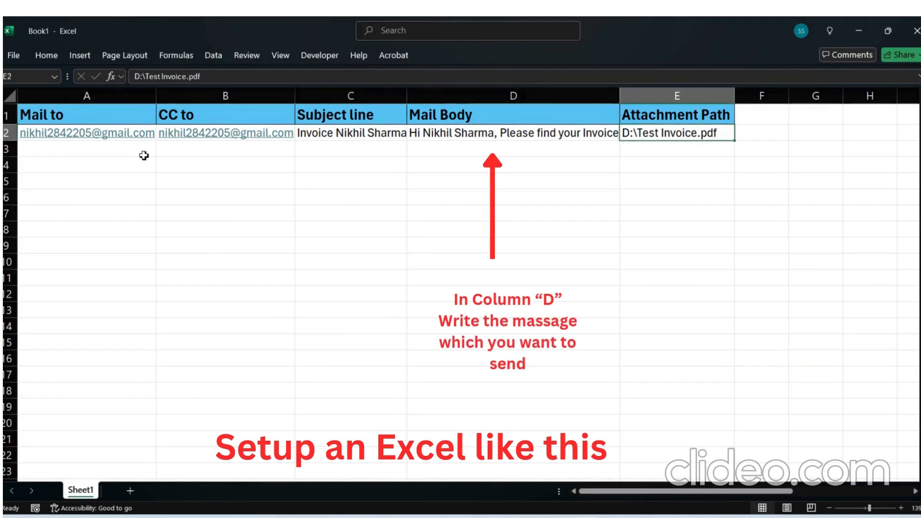
key("Left")
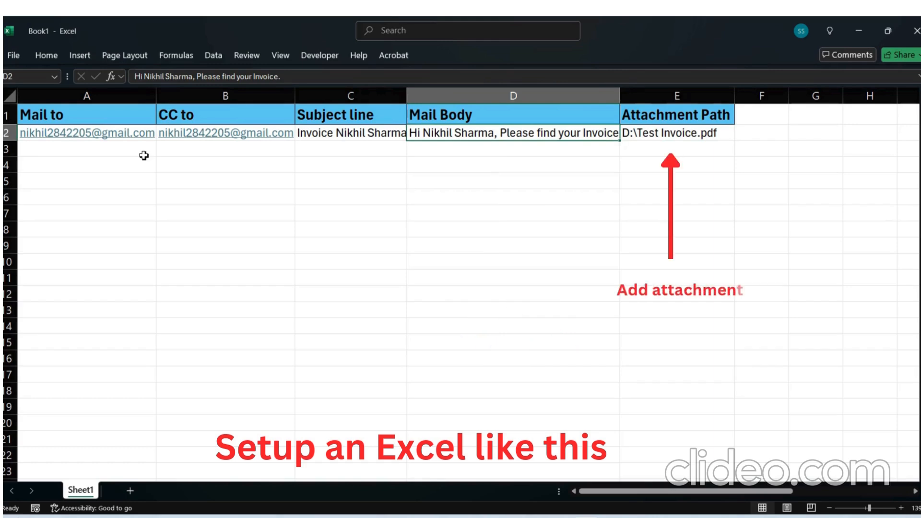
key("Left")
key("Left")
key("Up")
key("Left")
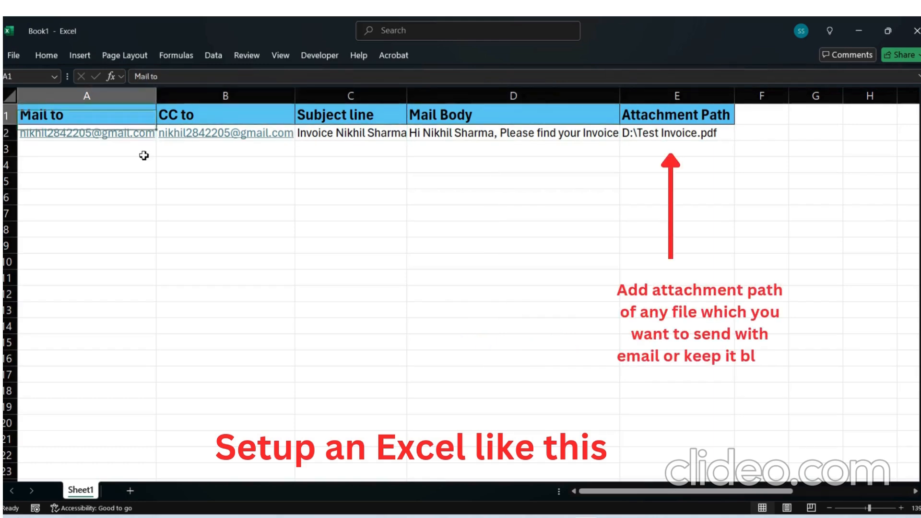
key("Right")
key("Right")
key("Right")
key("Right")
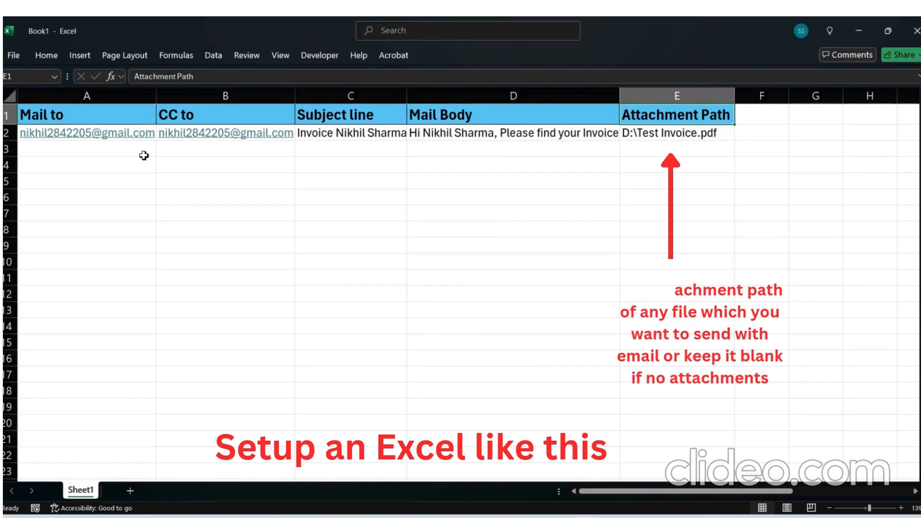
Make sure Developer is enabled among the main tabs in the ribbon customization options and save the options.
left_click(319, 57)
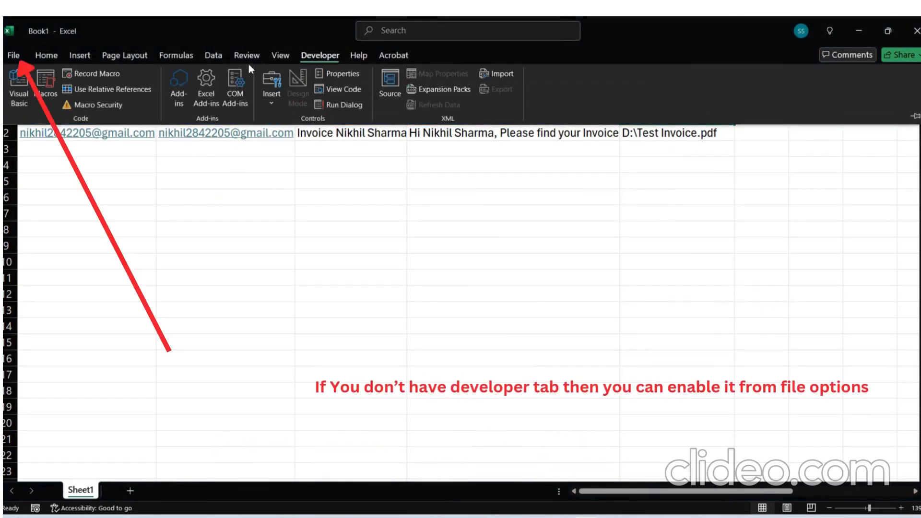
left_click(14, 55)
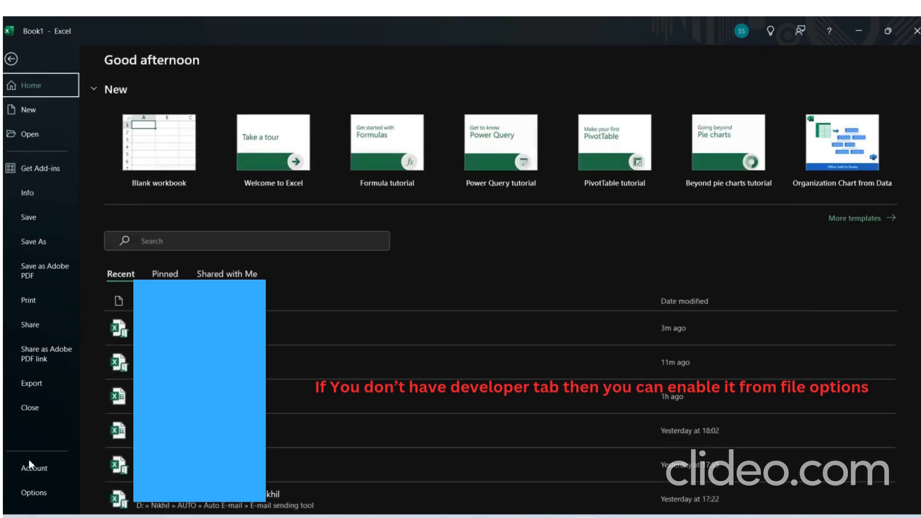
left_click(37, 490)
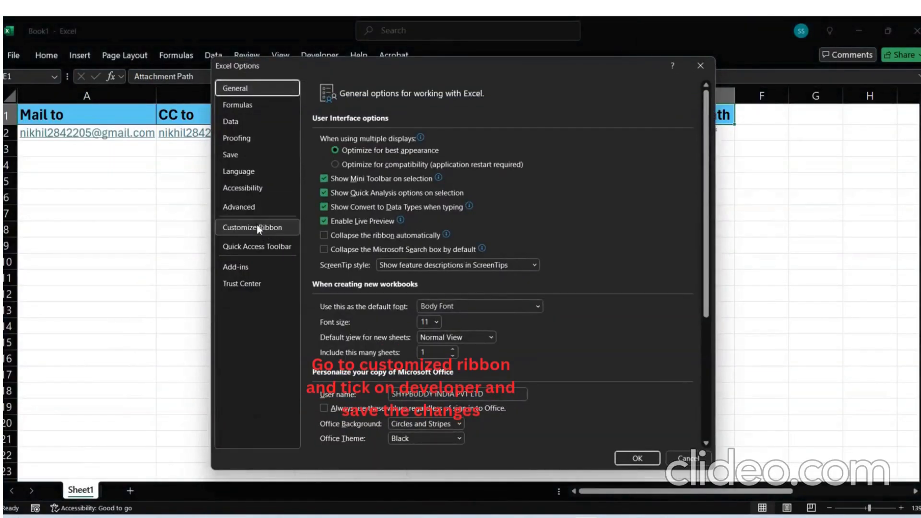
left_click(257, 227)
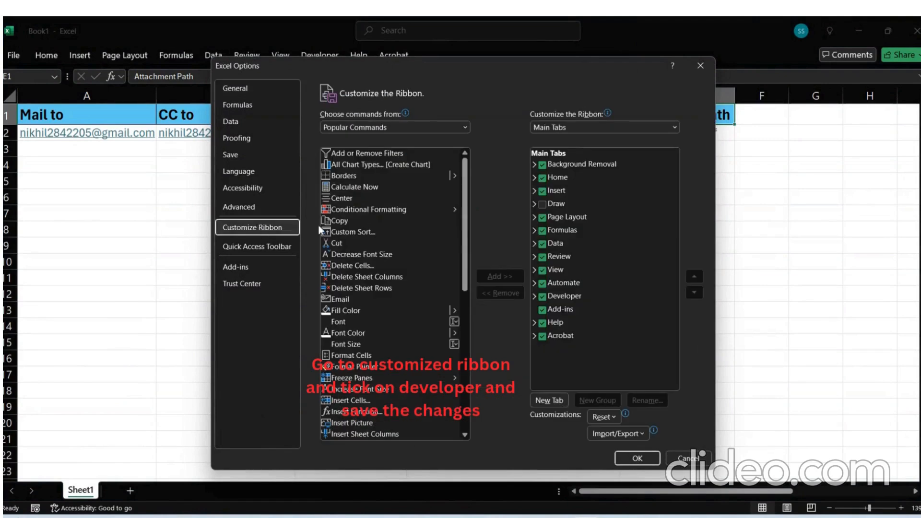
left_click(543, 297)
left_click(543, 298)
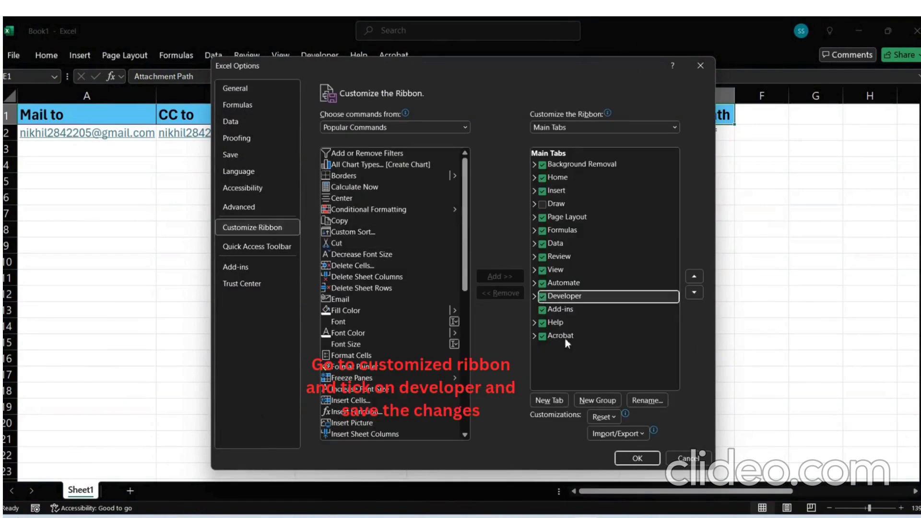
left_click(638, 458)
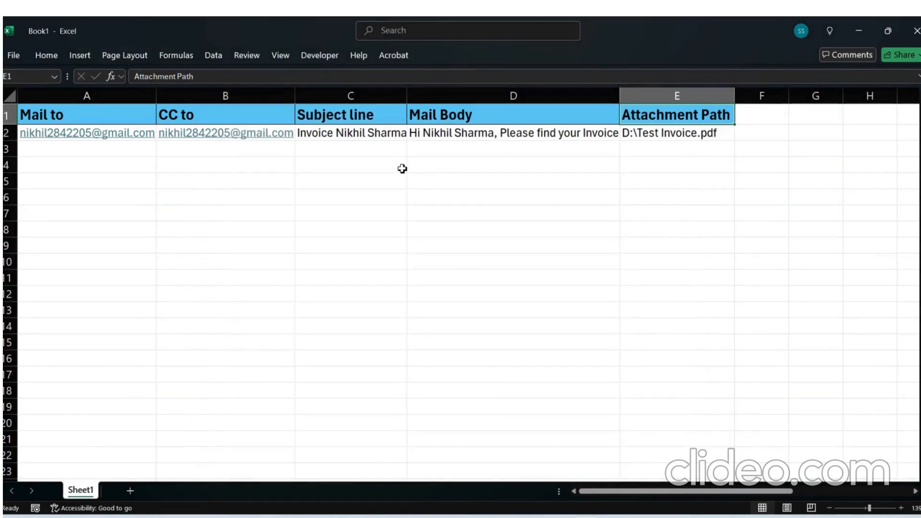
Open the Visual Basic editor and insert a new module into the Book1 project.
left_click(320, 55)
left_click(14, 100)
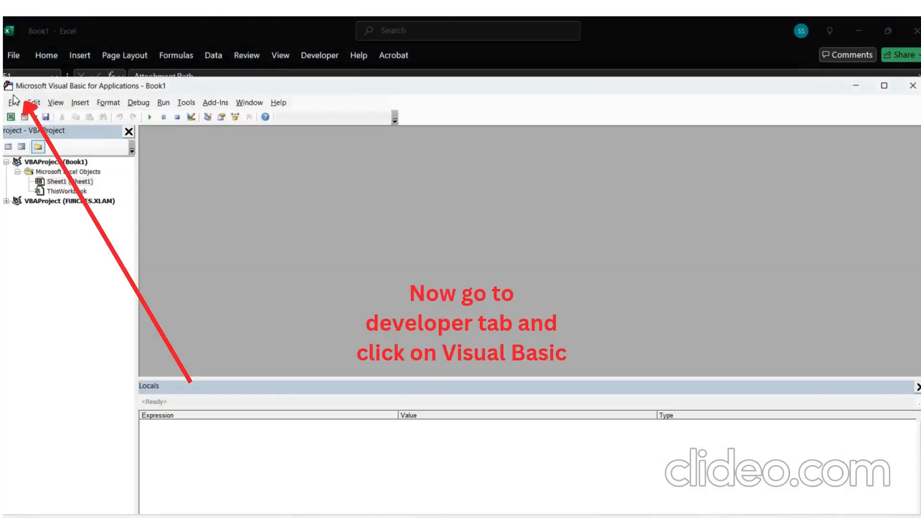
left_click(77, 103)
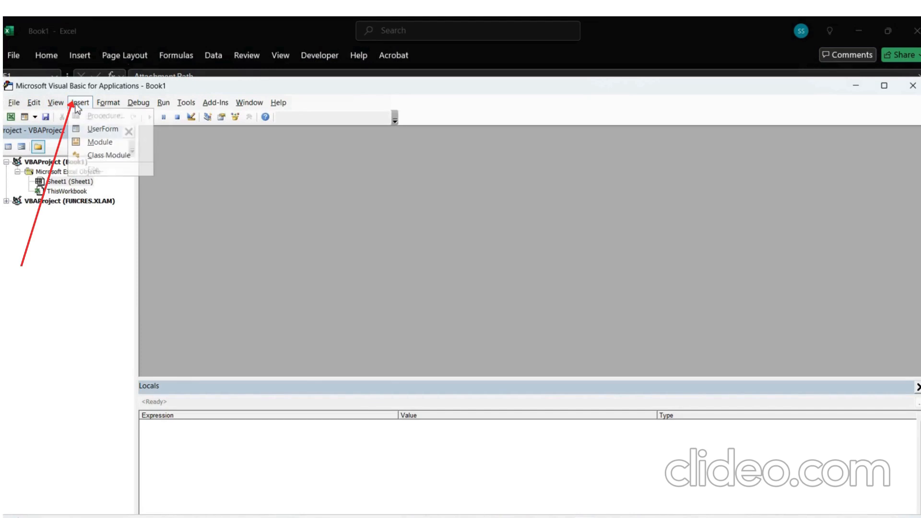
left_click(91, 142)
Copy all of the DisplayEmails code from the Test Email document in Word and paste it into the new VBA module.
key("alt+Tab")
key("alt+Tab")
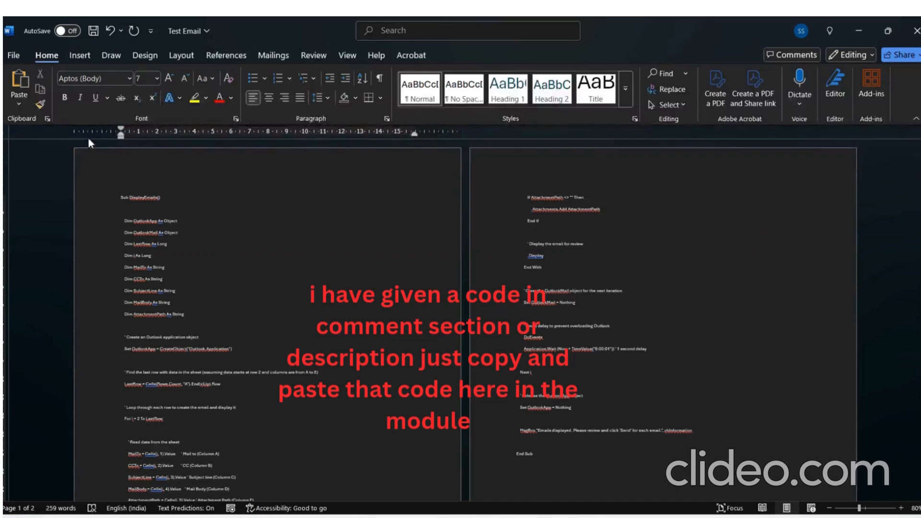
key("ctrl+a")
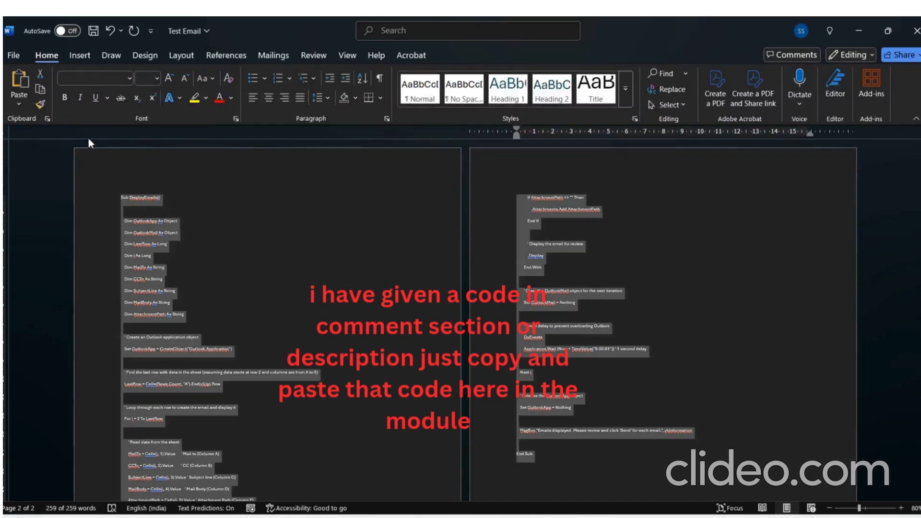
key("alt+Tab")
key("ctrl+v")
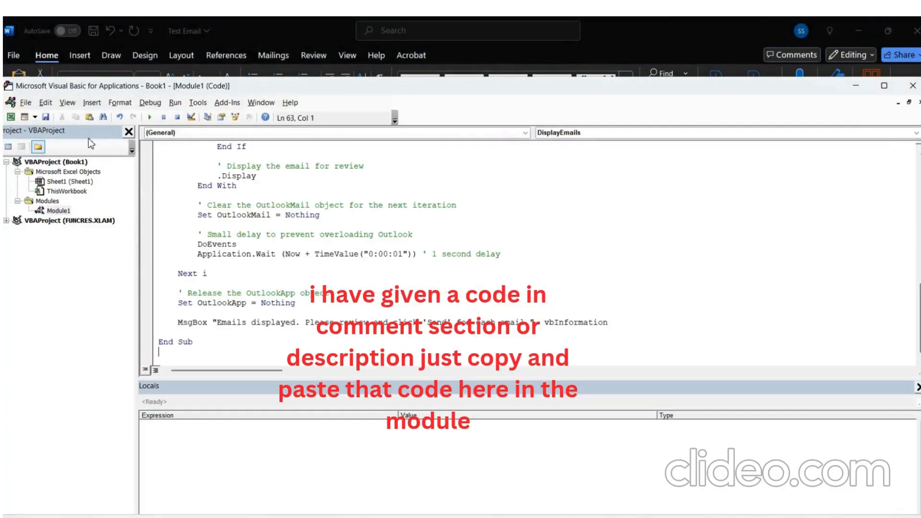
Switch back to the Excel workbook and start saving it to the Documents folder under the name "Email Testing 1".
key("alt+Tab")
key("alt+Tab")
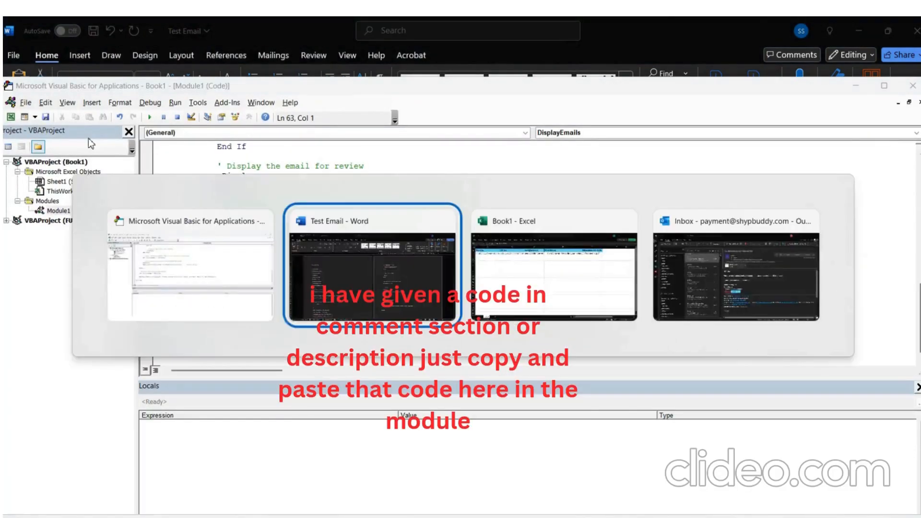
left_click(13, 55)
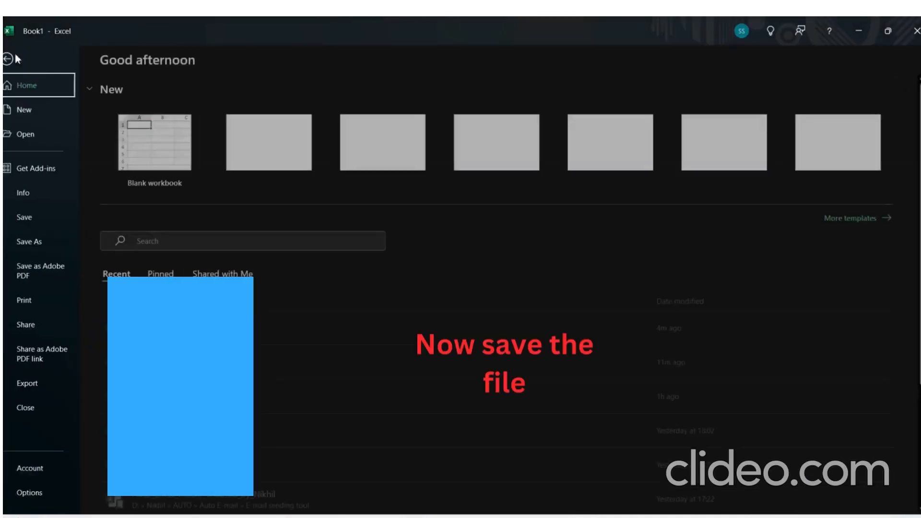
left_click(34, 242)
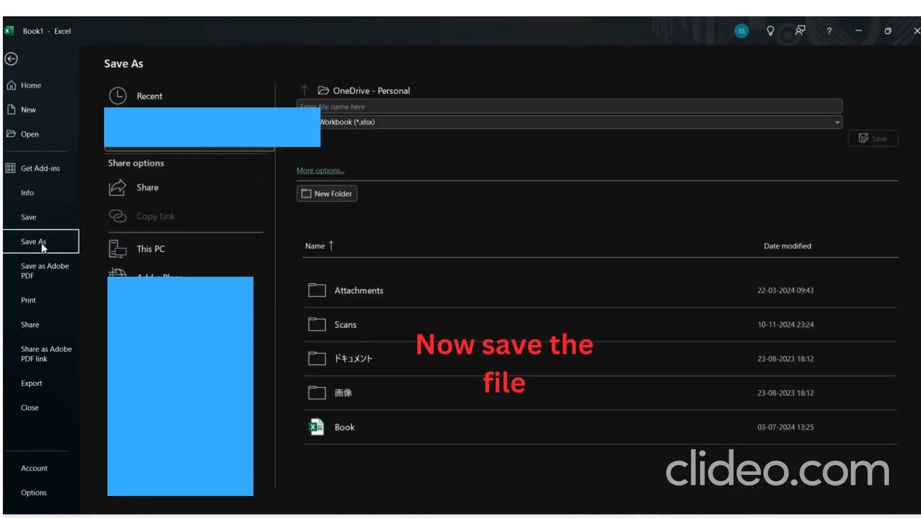
left_click(264, 306)
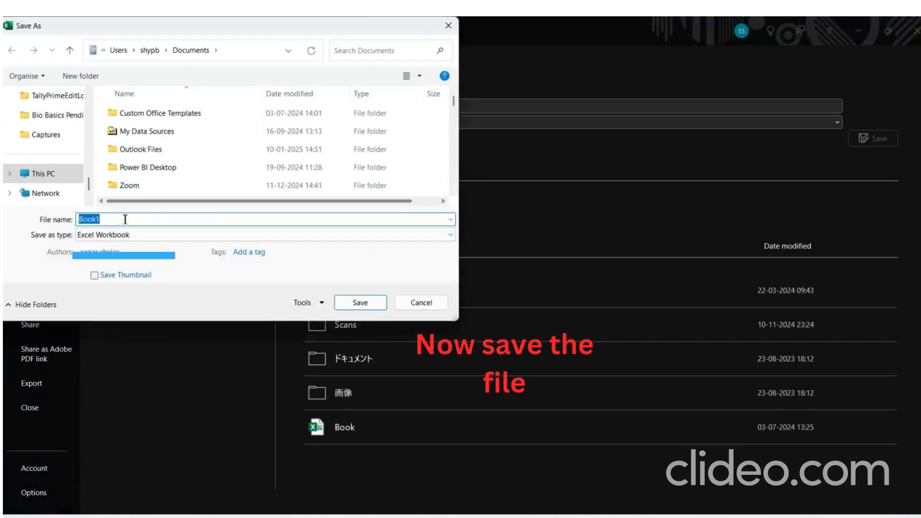
type("Email")
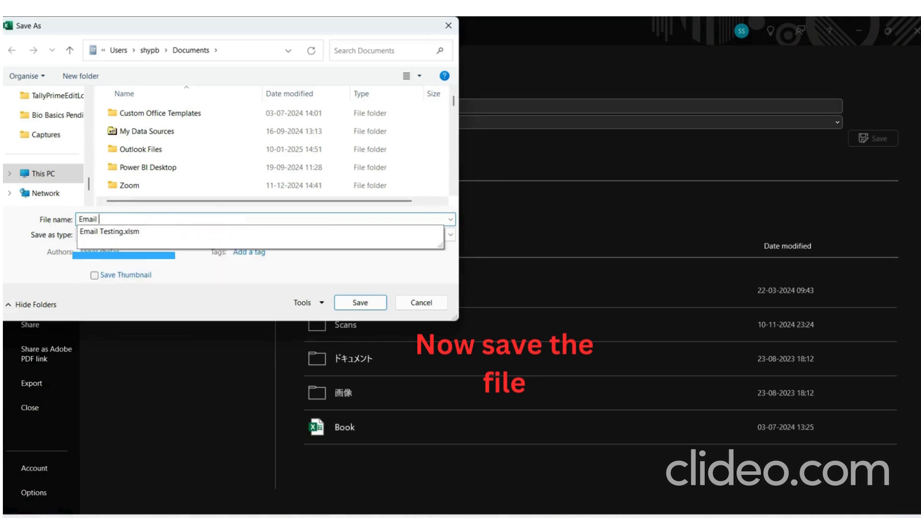
key("BackSpace")
key("BackSpace")
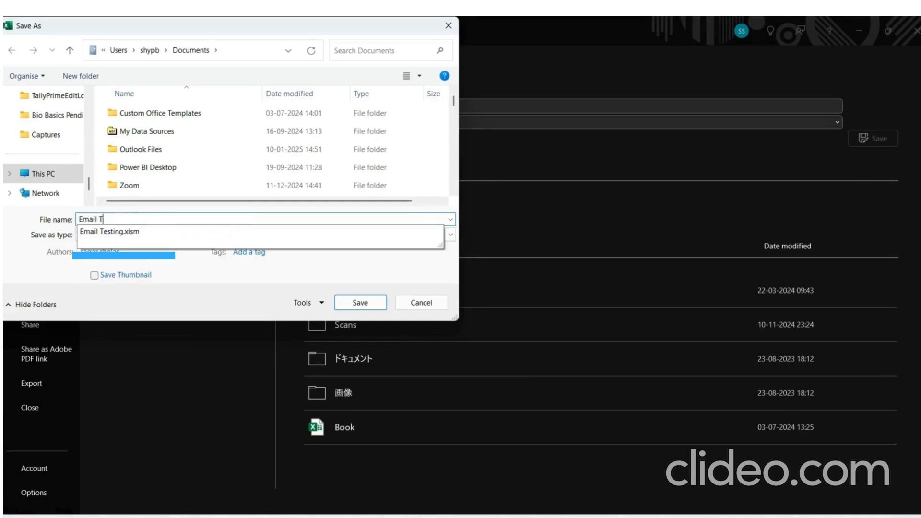
type("ing")
left_click(125, 220)
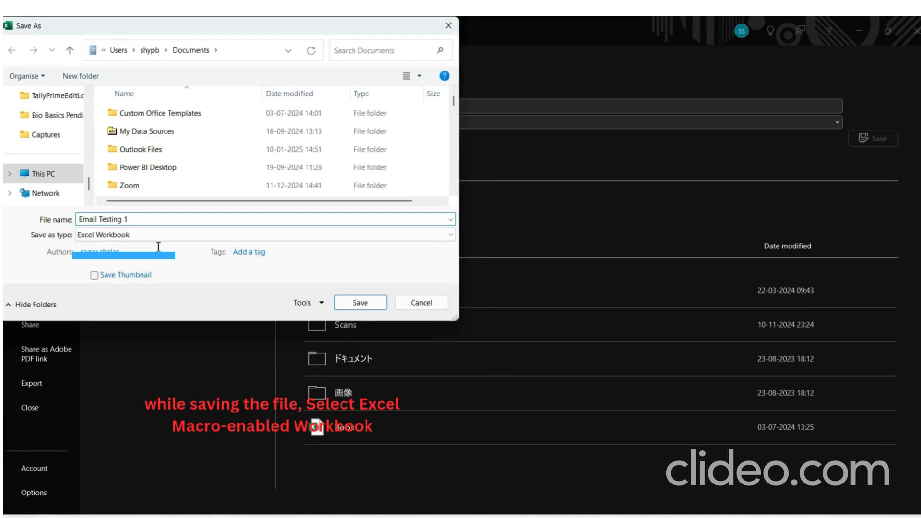
Set the file type to Excel Macro-Enabled Workbook and save the file.
left_click(168, 236)
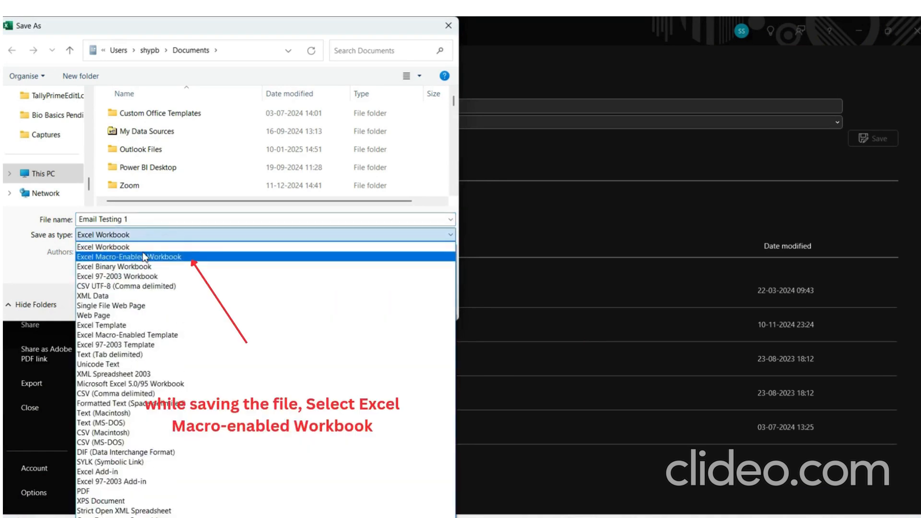
left_click(145, 258)
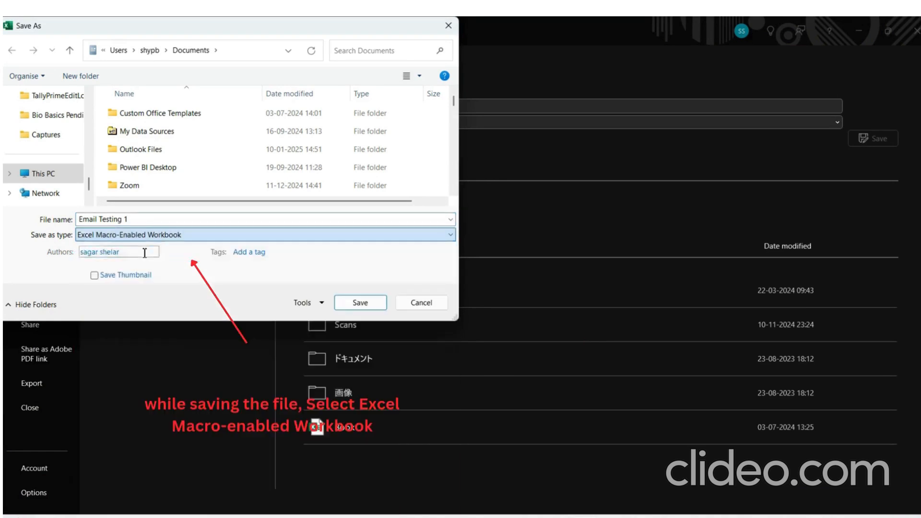
left_click(360, 302)
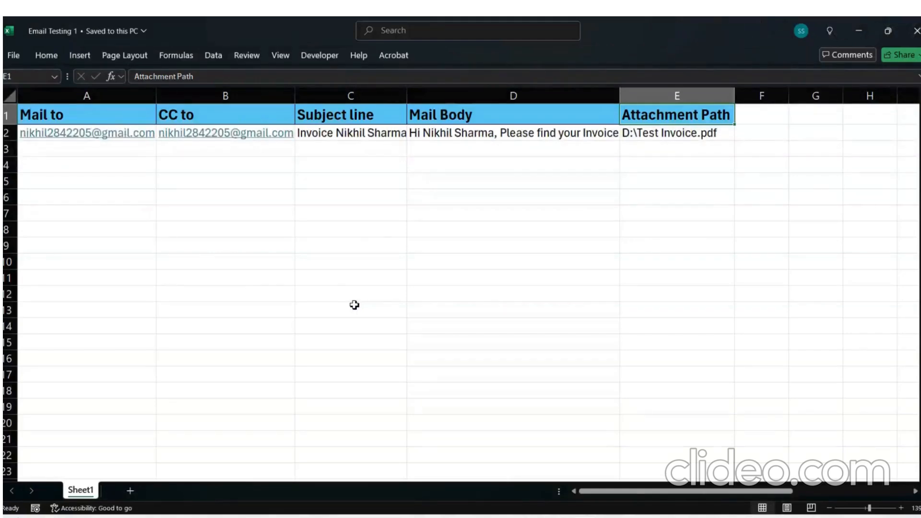
Insert a form control button beside the table, across columns F to H in rows 2 to 4, and assign it the DisplayEmails macro.
left_click(320, 60)
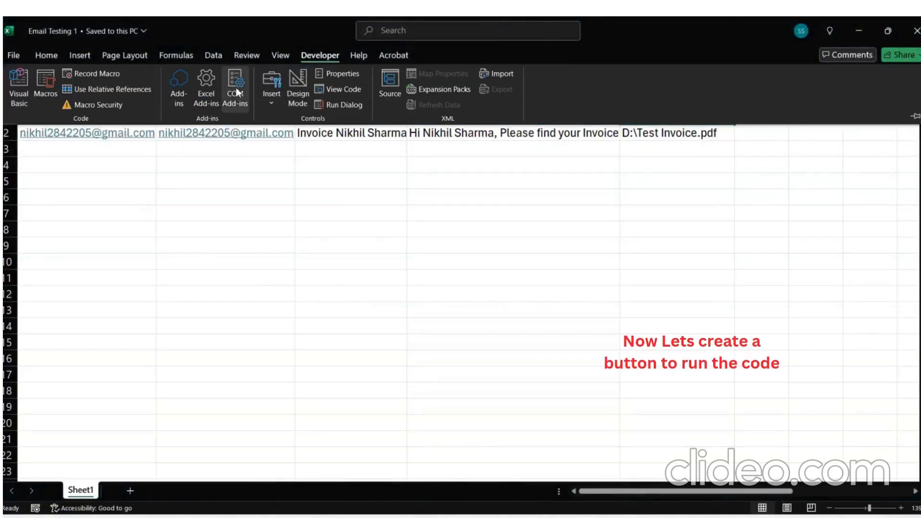
left_click(274, 91)
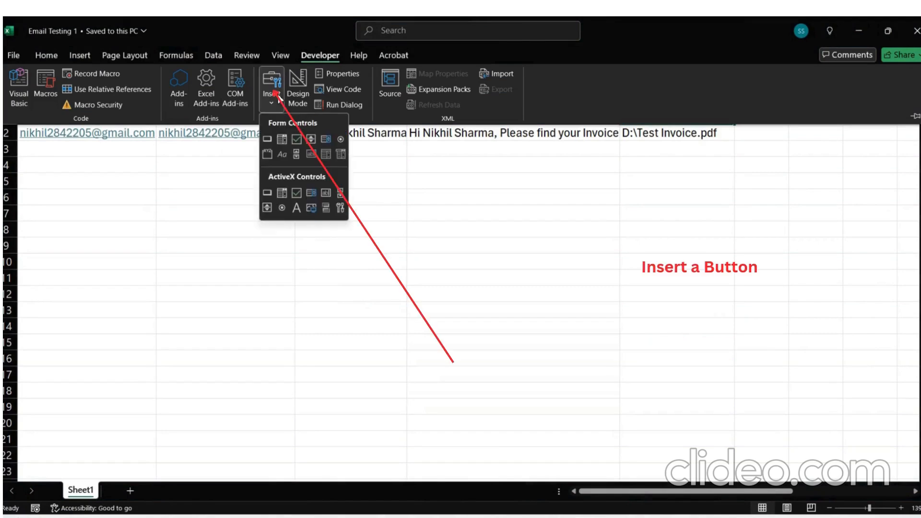
left_click(267, 140)
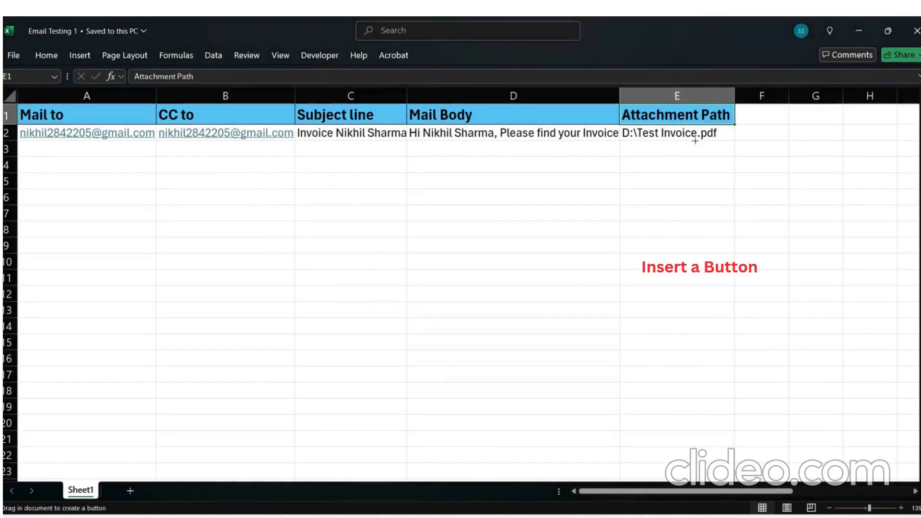
left_click_drag(761, 129, 871, 168)
left_click(648, 209)
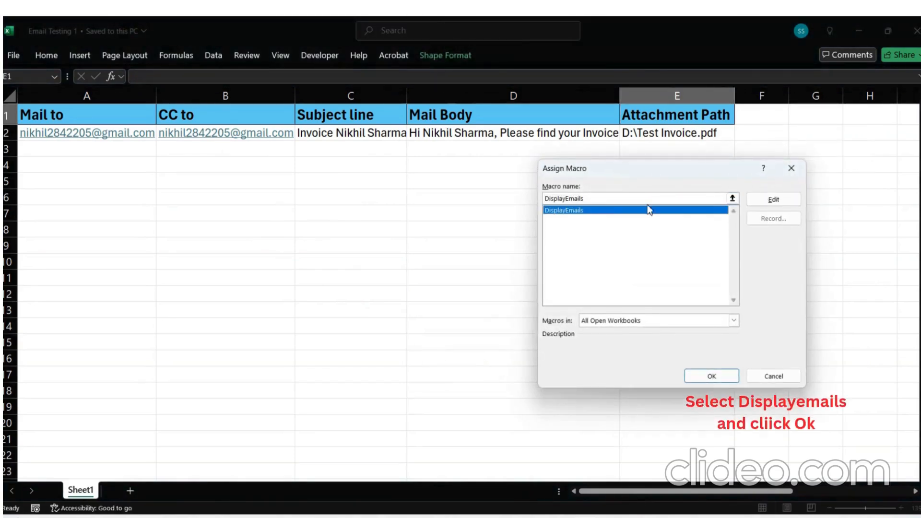
left_click(711, 376)
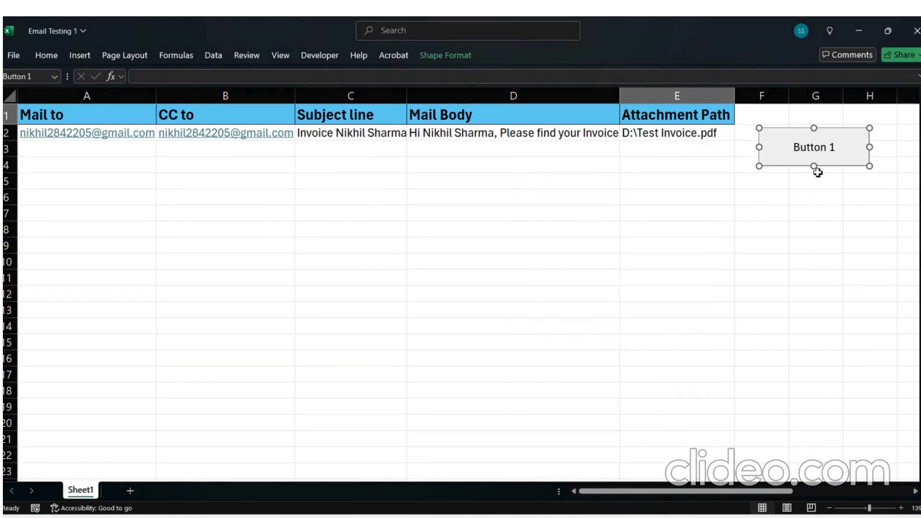
Replace the button's caption with "Click Here to Send Emails".
left_click(819, 152)
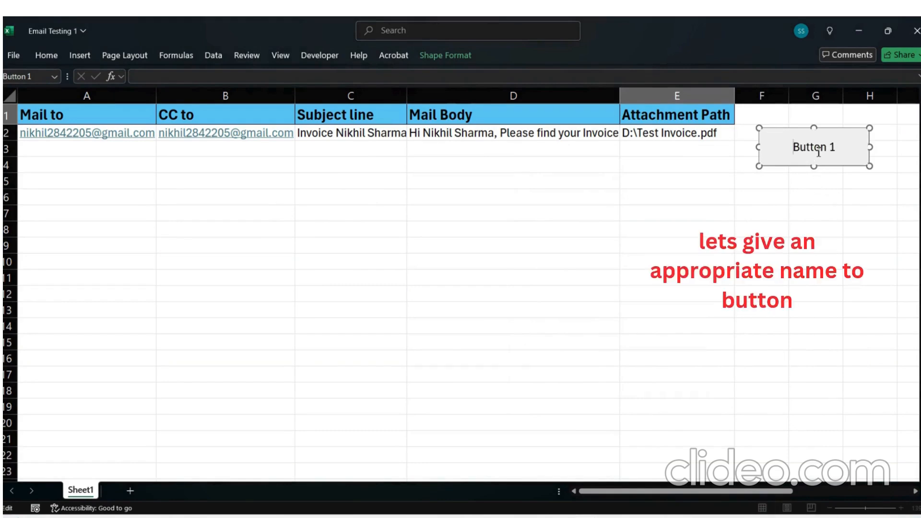
key("Delete")
key("Delete")
key("Delete")
key("Delete")
key("Delete")
key("Delete")
key("Delete")
key("Delete")
type("Click Here to Send ")
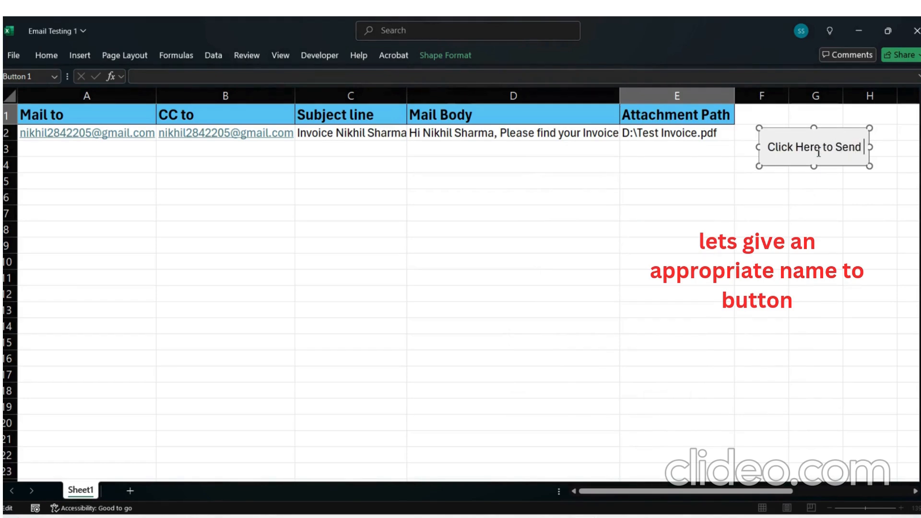
type("Emails")
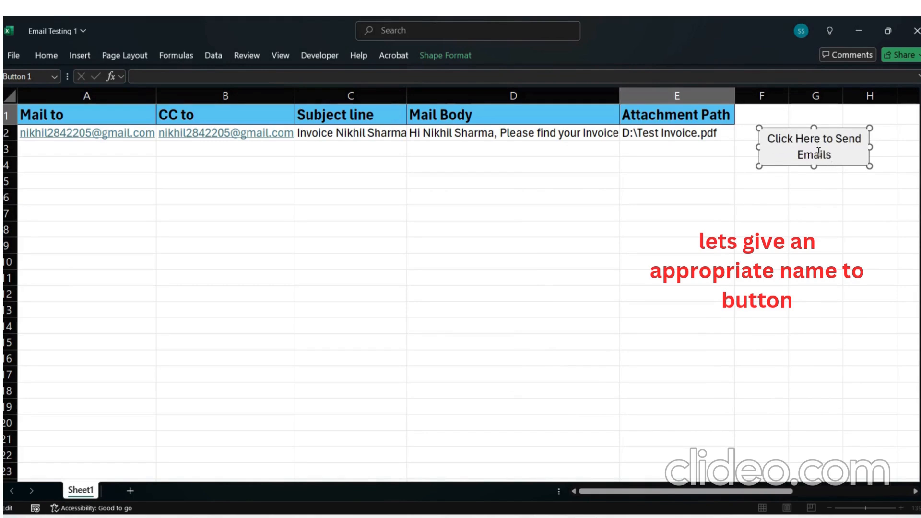
left_click(835, 231)
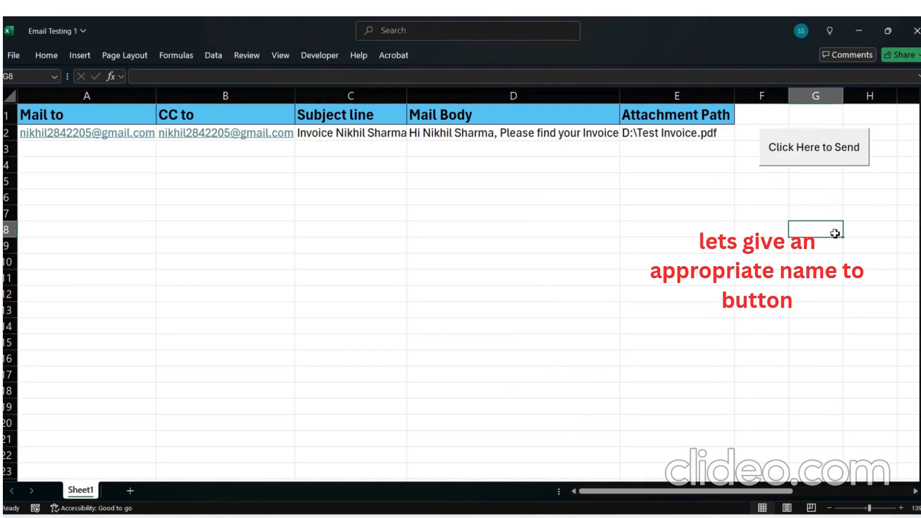
Enlarge the sheet's button downward so its full caption fits on two lines.
right_click(834, 156)
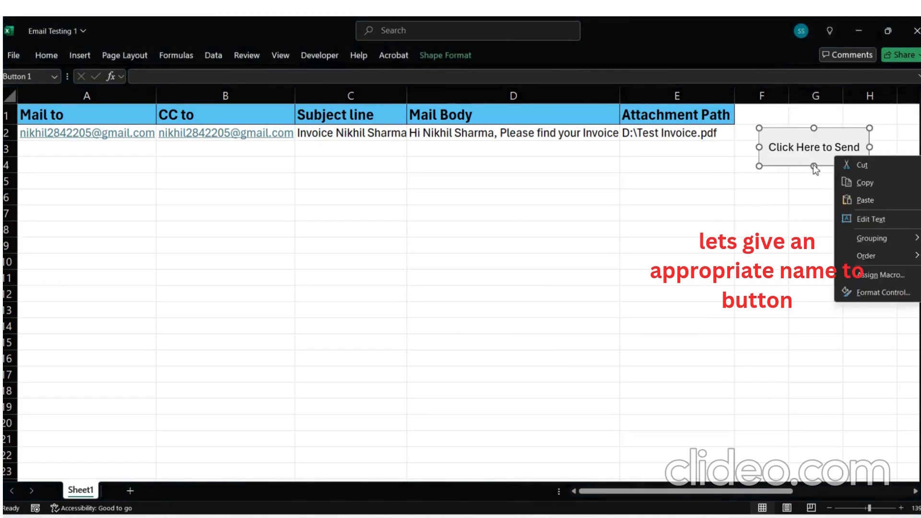
key("Escape")
mouse_move(814, 168)
left_mouse_down()
mouse_move(817, 233)
mouse_move(815, 178)
left_mouse_up()
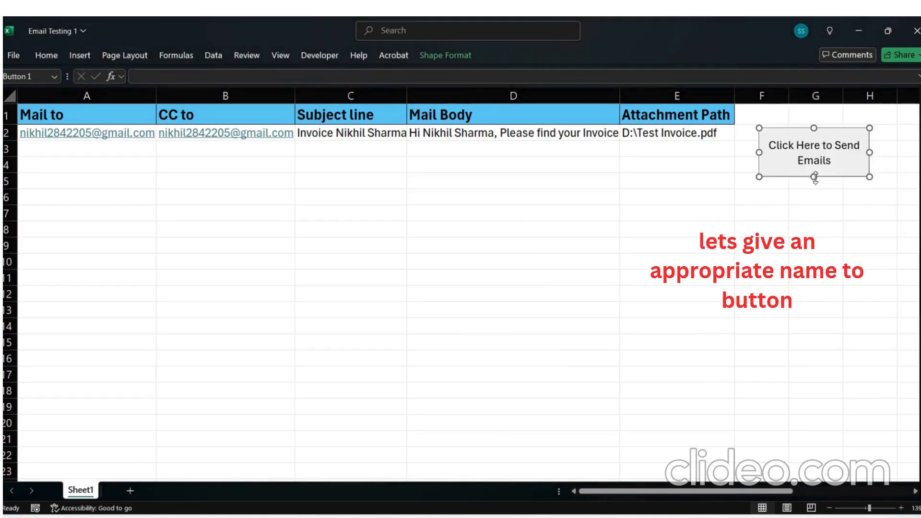
left_click(815, 211)
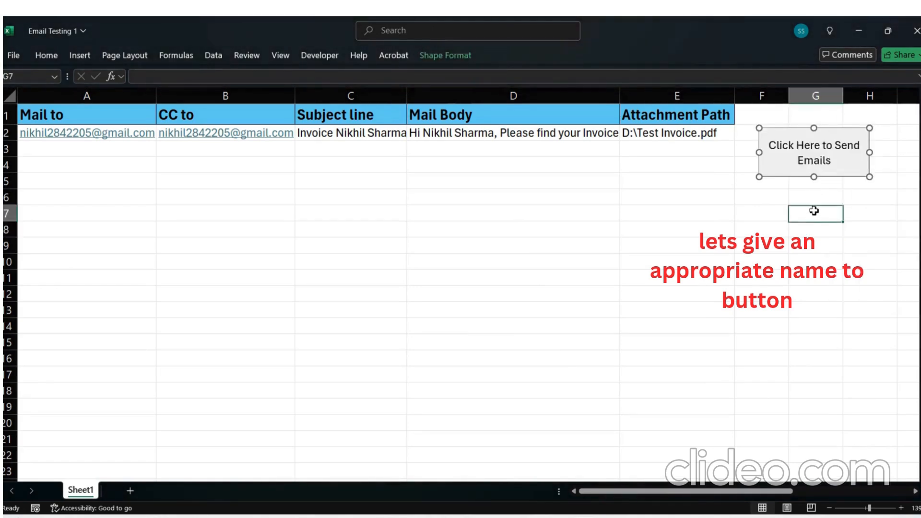
Run the button's macro and review the drafted email's recipients, subject, attachment and body.
left_click(819, 165)
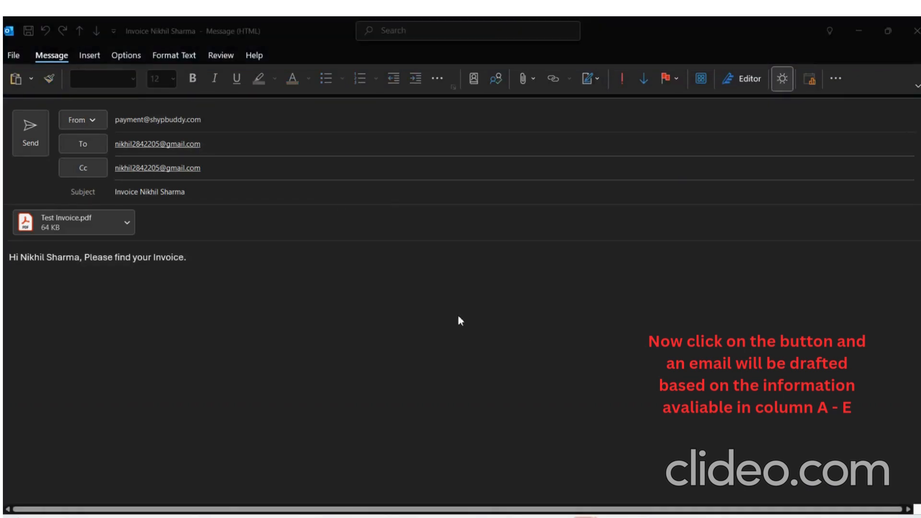
key("Tab")
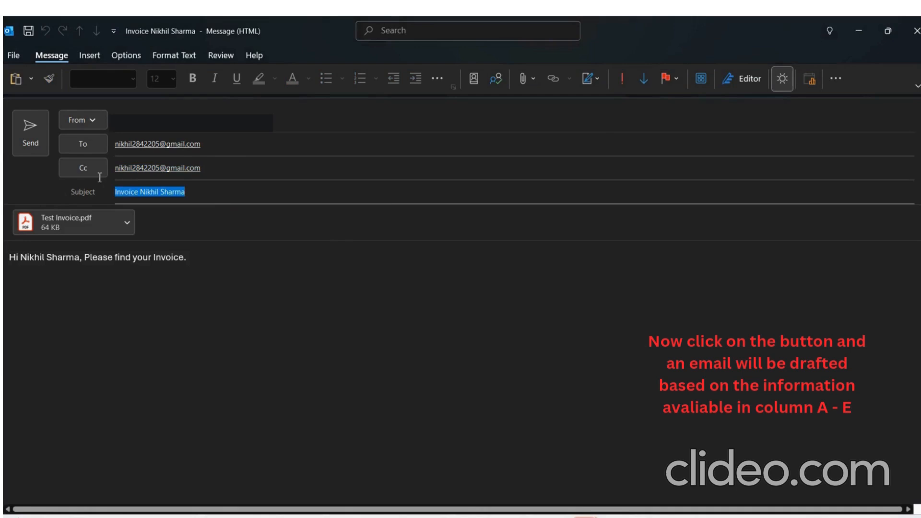
left_click(212, 269)
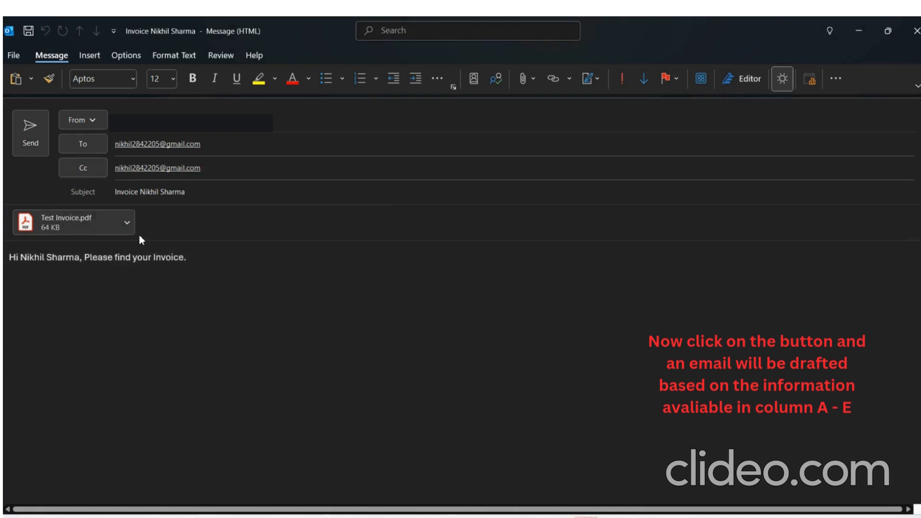
Close the drafted email without saving it and acknowledge the macro's message in Excel.
left_click(915, 31)
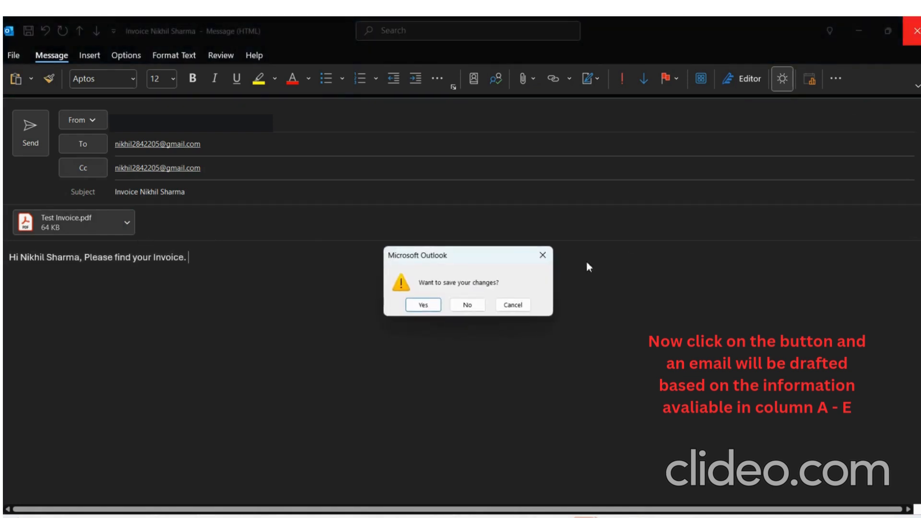
left_click(466, 307)
left_click(553, 317)
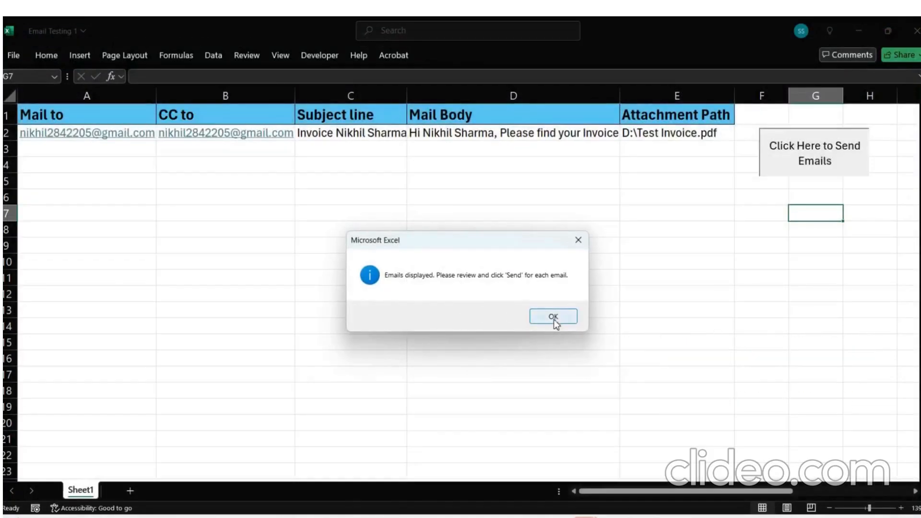
Clear the recipient, subject and body entries in row 2, and look over the Email and Name list in columns M and N.
key("Up")
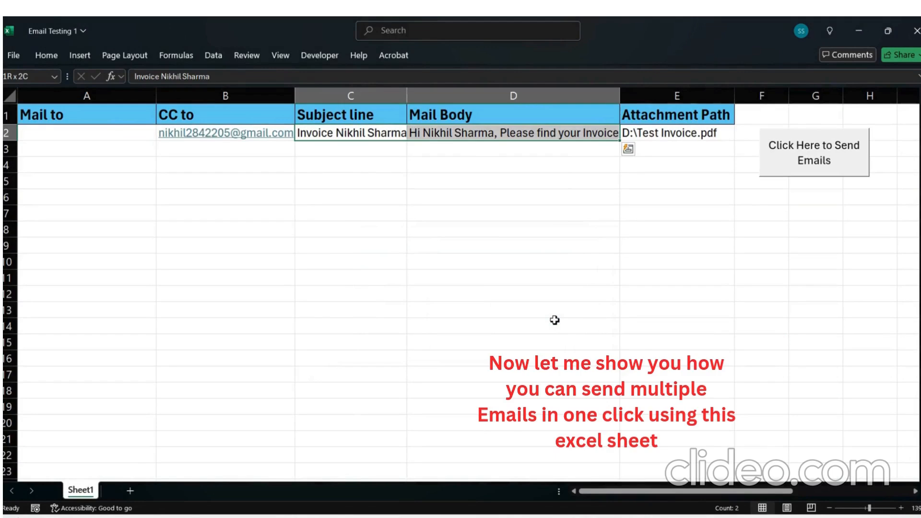
key("ctrl+Right")
key("ctrl+Right")
key("ctrl+Right")
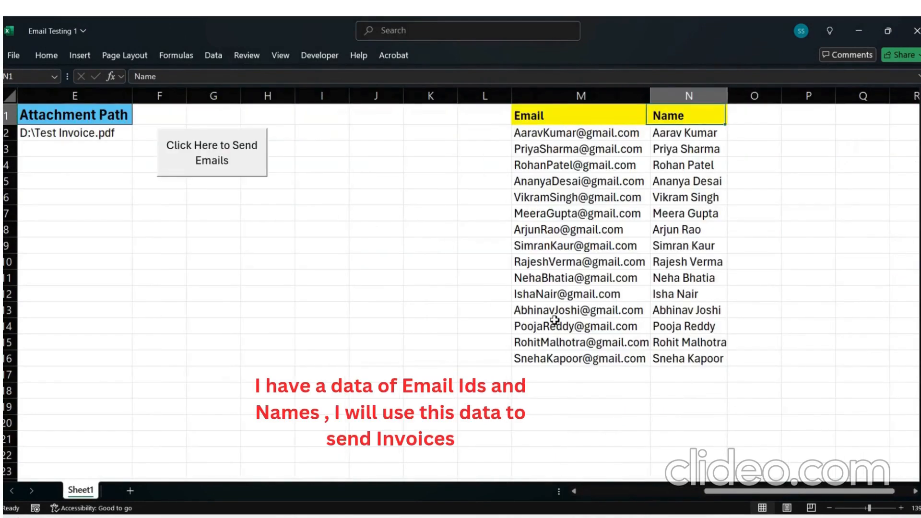
key("Left")
key("Down")
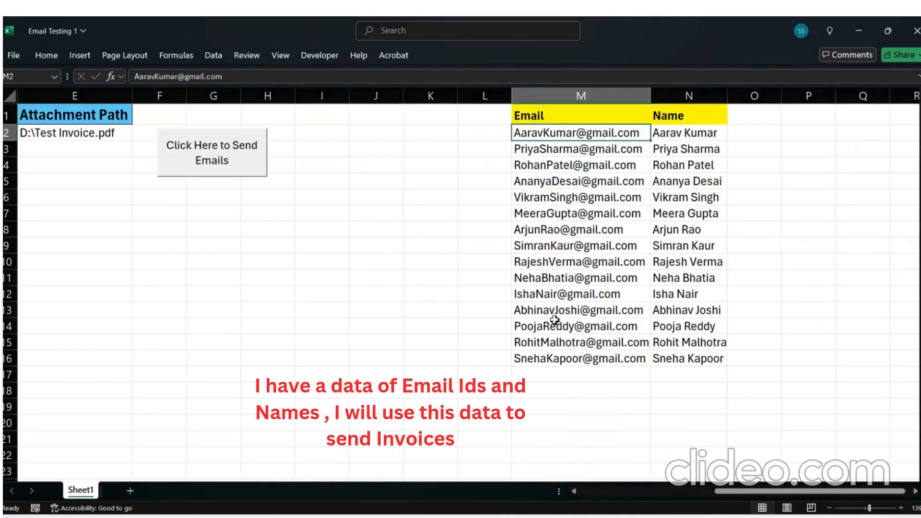
key("Up")
key("shift+Right")
key("ctrl+shift+Down")
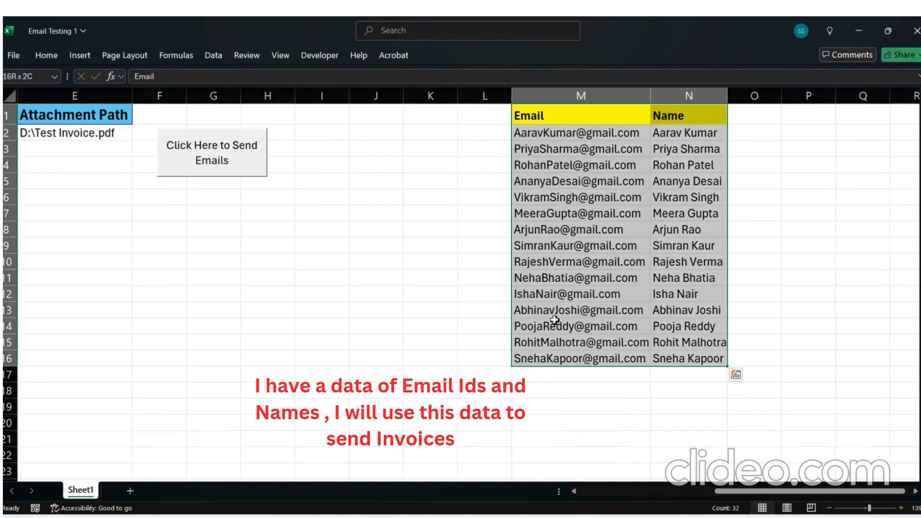
key("ctrl+Home")
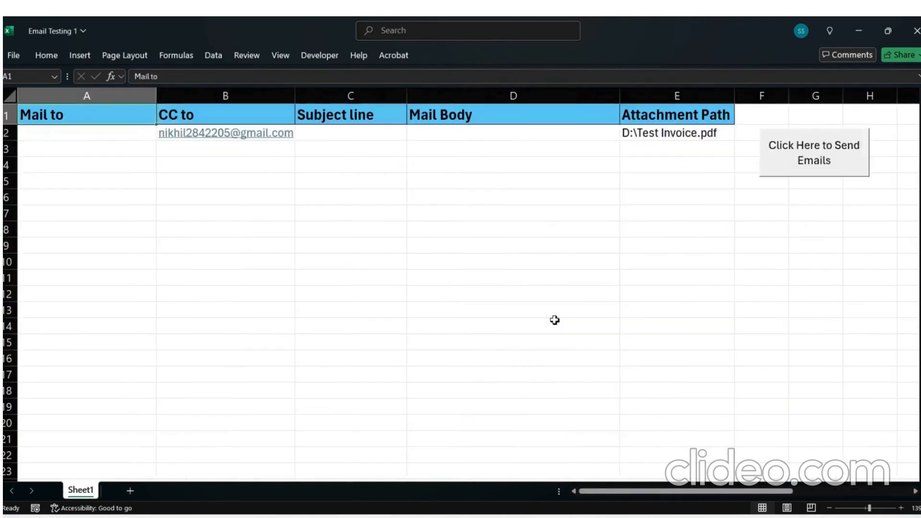
Link cell A2 to the Email list with +M2 and fill the formula down through A16.
key("Down")
type("+")
key("Right")
key("Right")
key("ctrl+Right")
key("ctrl+Right")
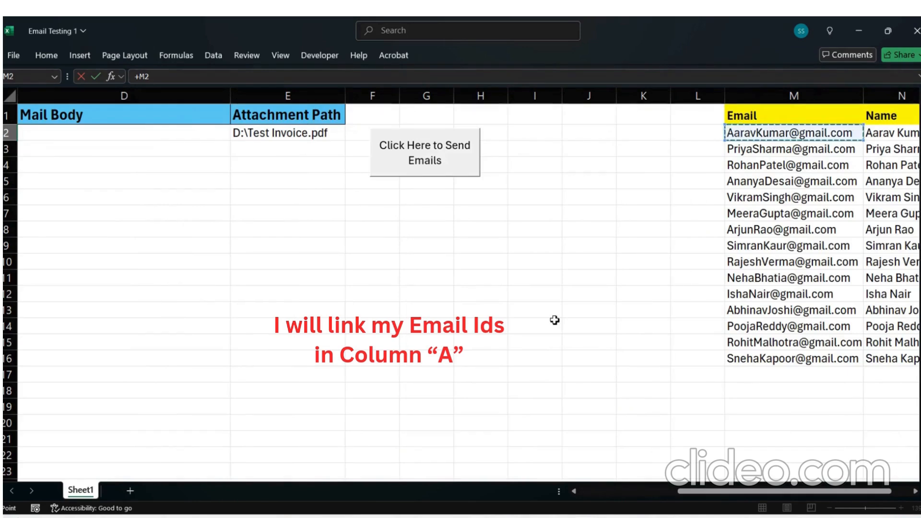
key("Return")
key("ctrl+Right")
key("ctrl+Down")
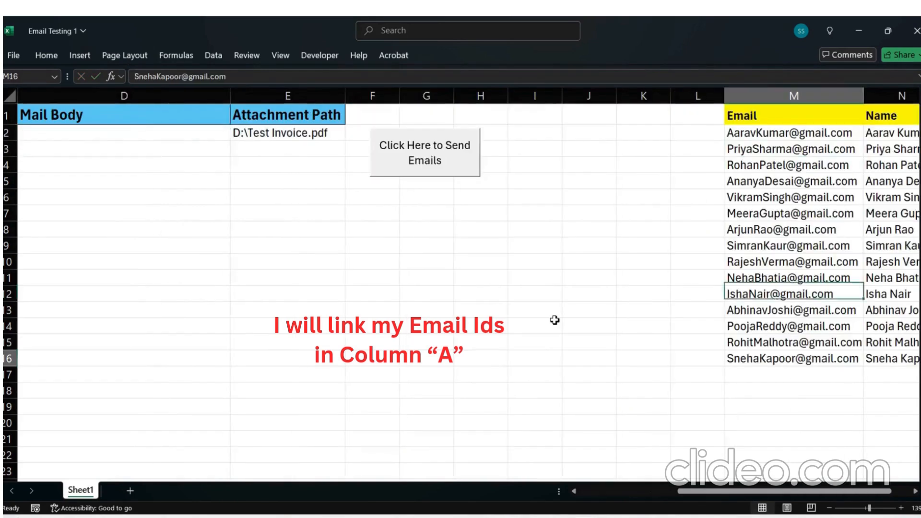
key("ctrl+Left")
key("ctrl+shift+Up")
key("ctrl+d")
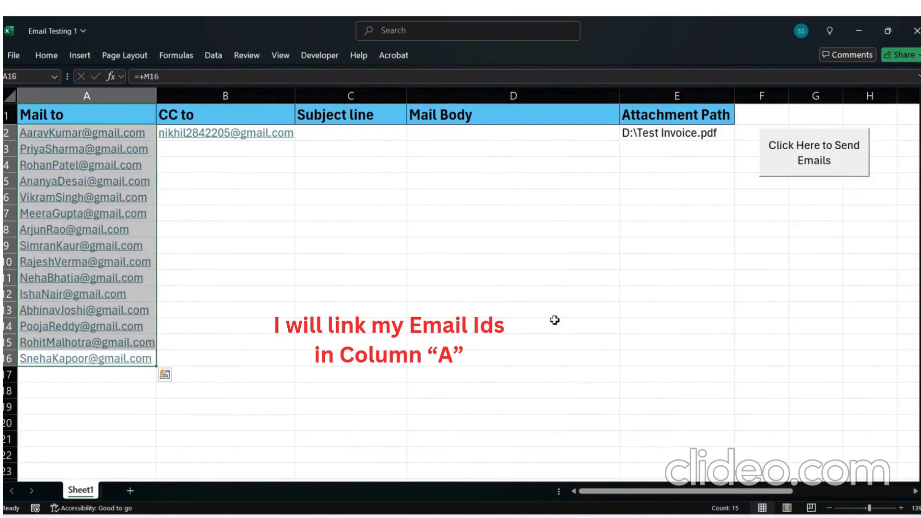
Fill the CC address in B2 down through B16.
key("Right")
key("ctrl+shift+Up")
key("ctrl+d")
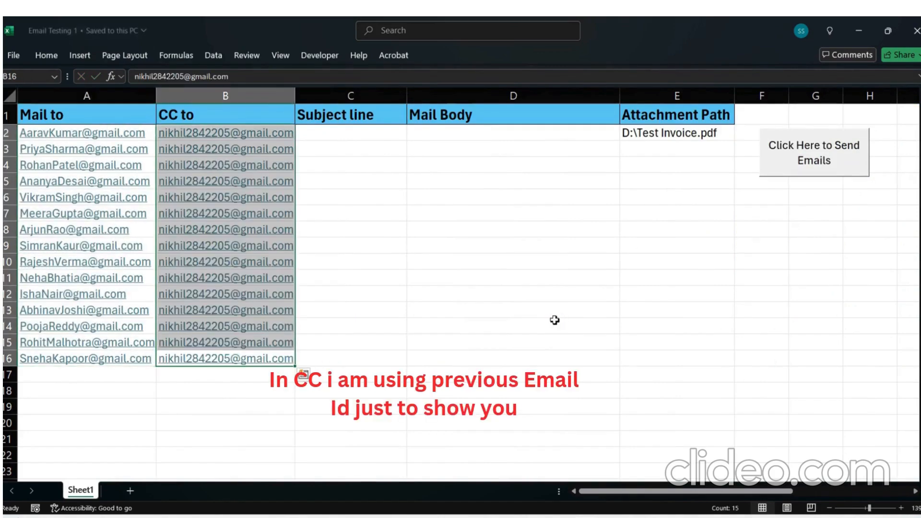
Enter the subject line formula ="Invoice Details "&N2 in cell C2.
key("Right")
key("ctrl+Up")
key("Down")
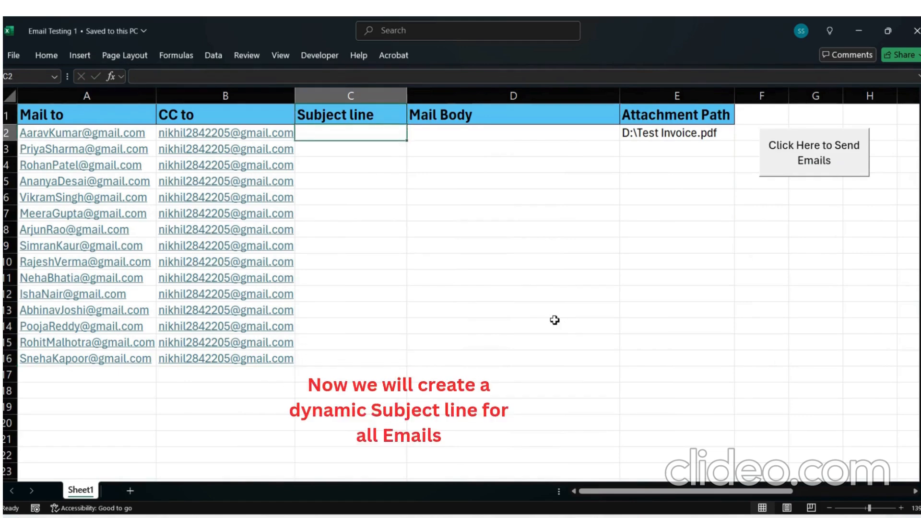
type("=")
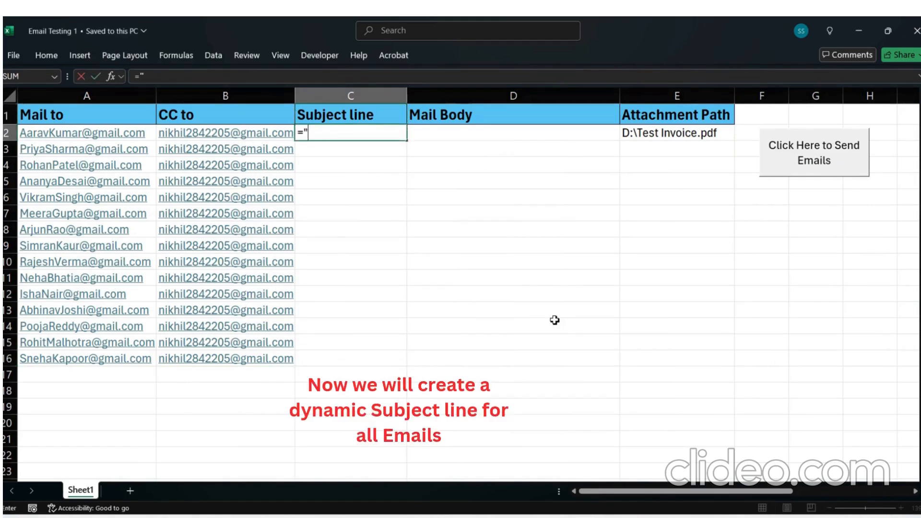
type("\"Invoice")
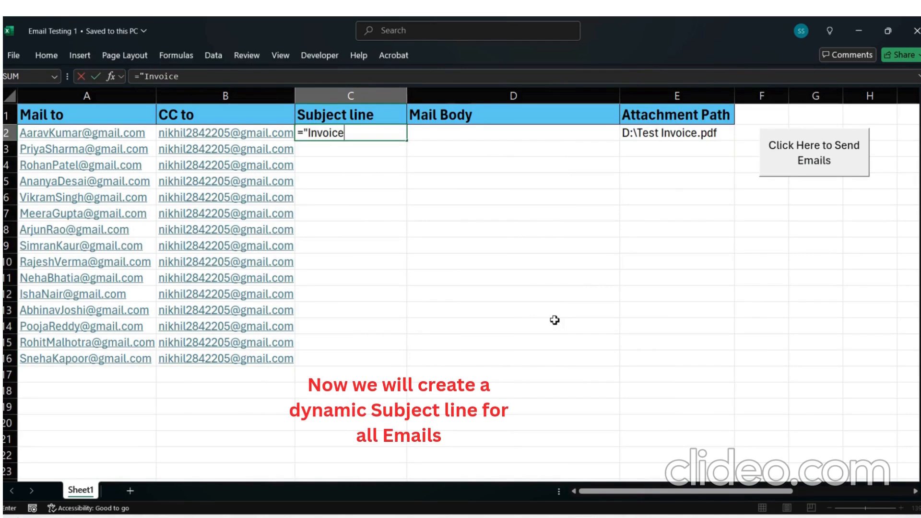
type(" Details \"")
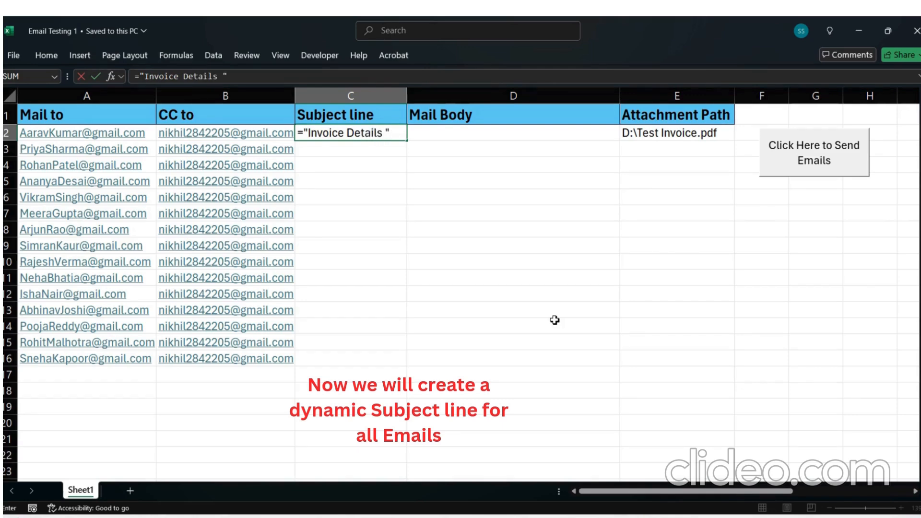
type("&")
scroll(555, 320, "right", 5)
left_click(459, 133)
type("&")
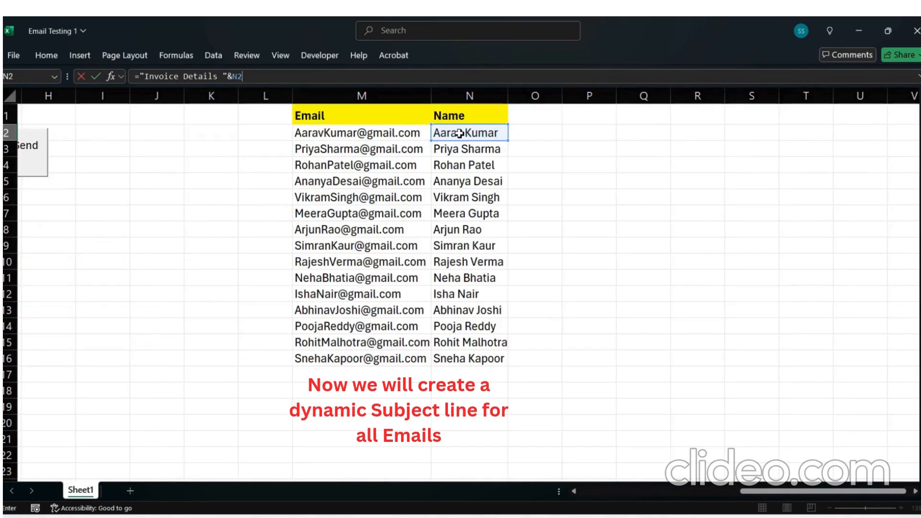
key("Return")
Fill the subject line formula down from C2 through C16.
key("Up")
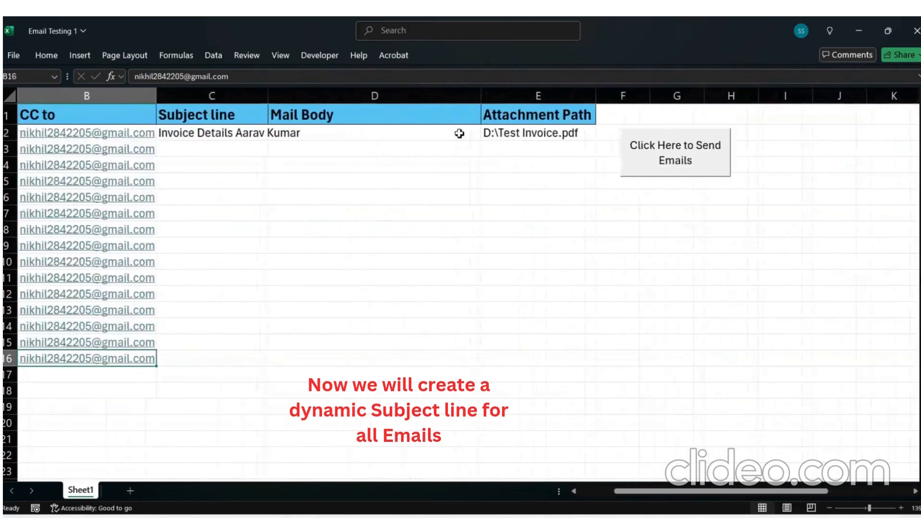
key("ctrl+shift+Up")
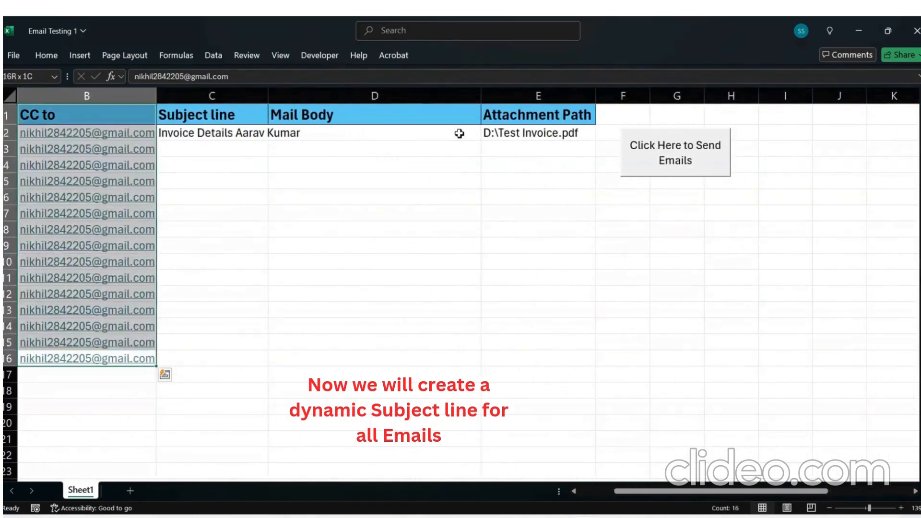
key("Right")
key("ctrl+shift+Up")
key("ctrl+d")
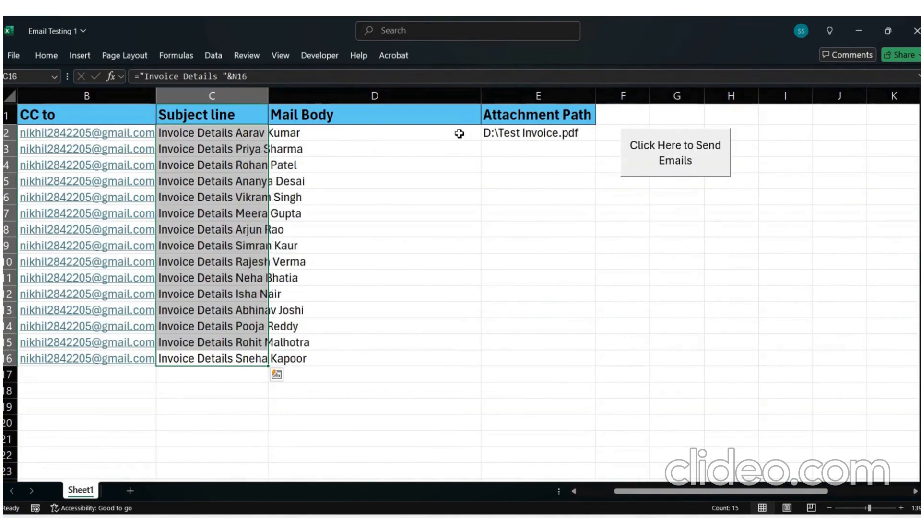
Enter the mail body formula ="Hi "&N2&" Please Find Your Invoice." in cell D2.
key("Right")
left_click(459, 133)
type("=")
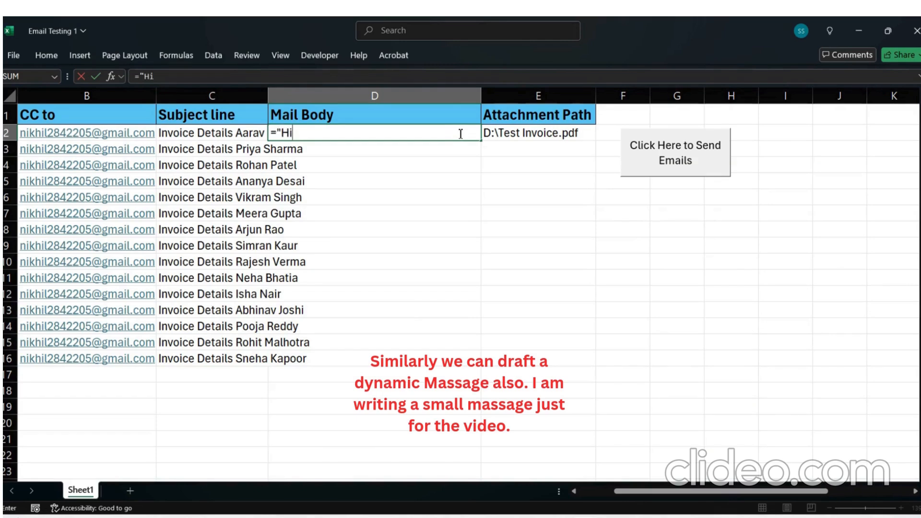
type("\"Hi \"&")
scroll(494, 165, "right", 5)
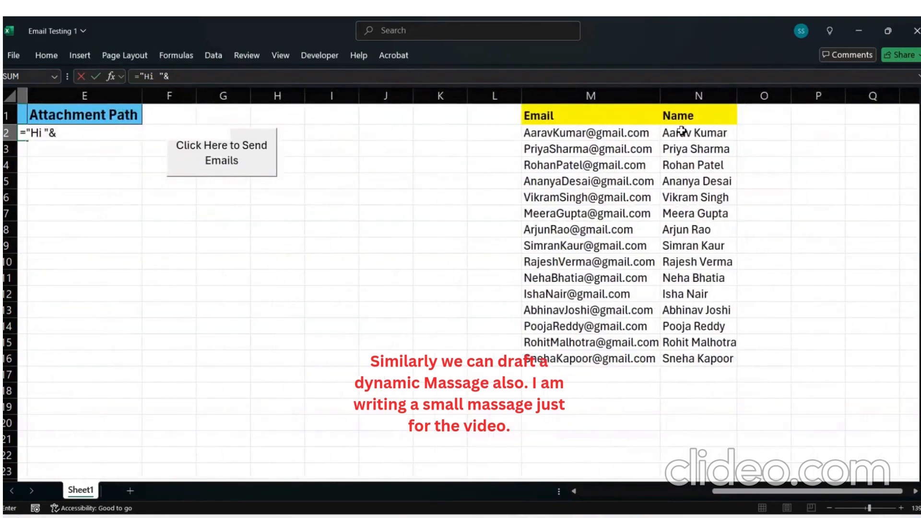
left_click(685, 132)
left_click(685, 132)
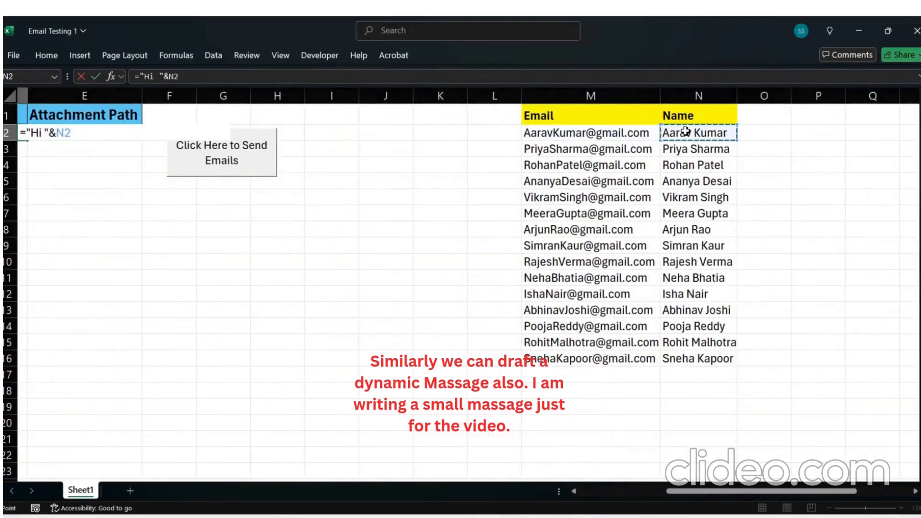
scroll(684, 131, "left", 4)
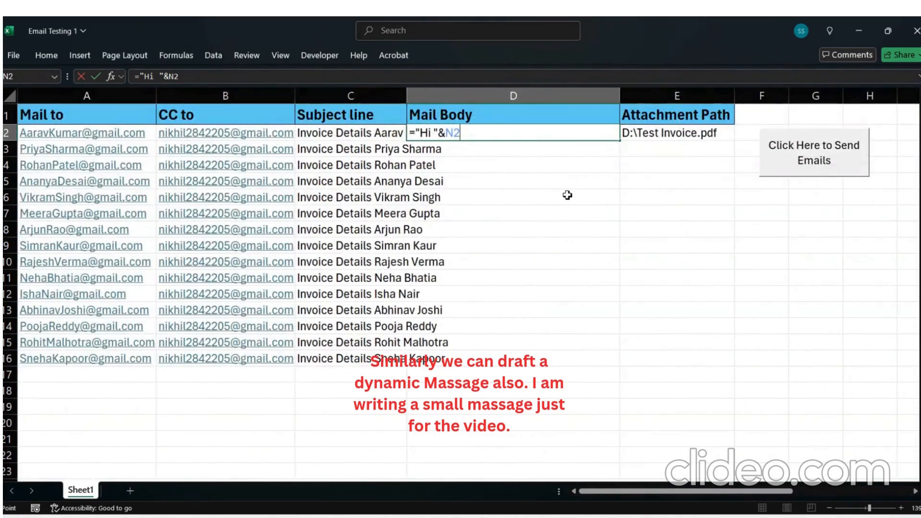
type("&")
type("\" Please ")
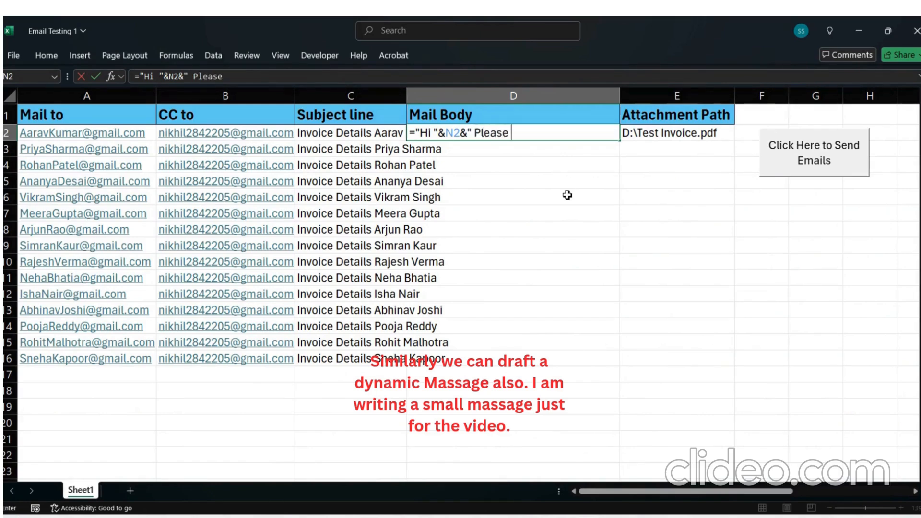
type("Find Your I")
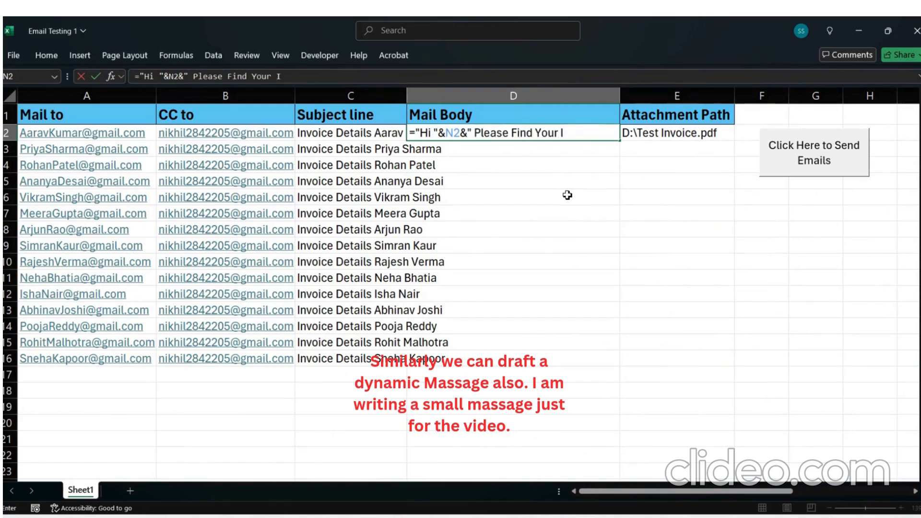
type("nvoice.\"")
key("Return")
Fill the mail body formula down from D2 through D16.
key("Left")
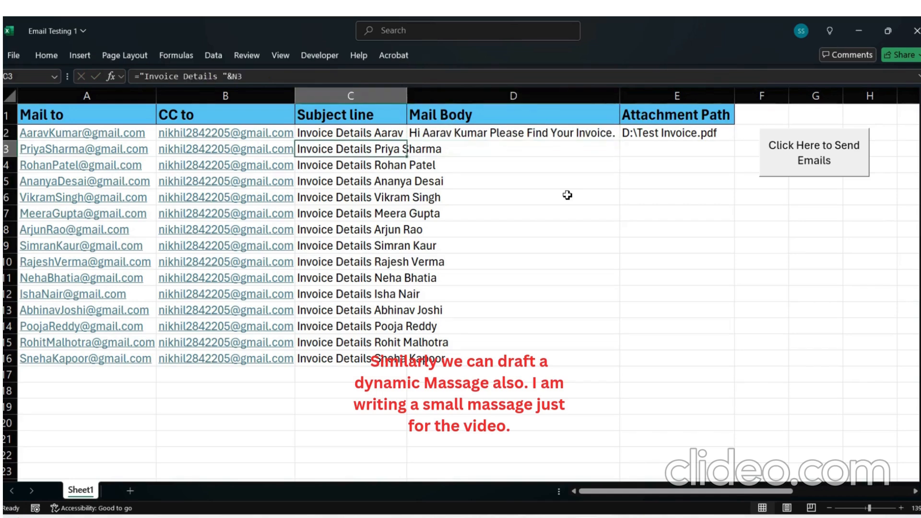
key("ctrl+Down")
key("Right")
key("ctrl+shift+Up")
key("ctrl+d")
Fill the attachment path D:\Test Invoice.pdf down from E2 through E16.
key("Right")
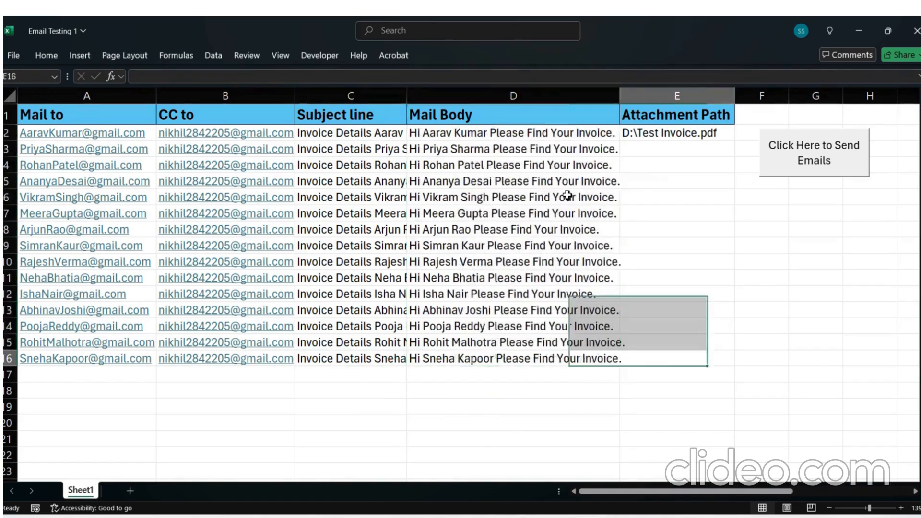
key("ctrl+shift+Up")
key("ctrl+d")
key("Right")
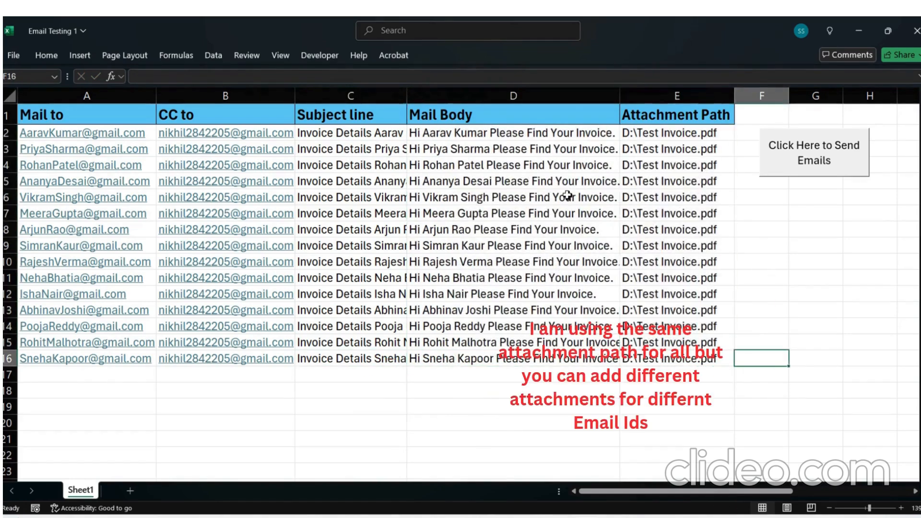
Select the whole mailing table and autofit its column widths.
left_click(564, 165)
key("ctrl+Home")
key("ctrl+a")
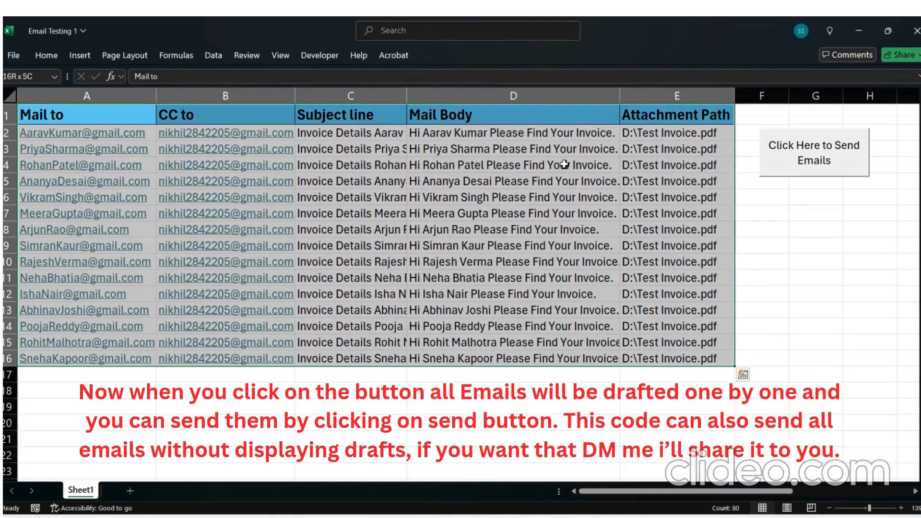
key("alt+h")
key("o")
key("i")
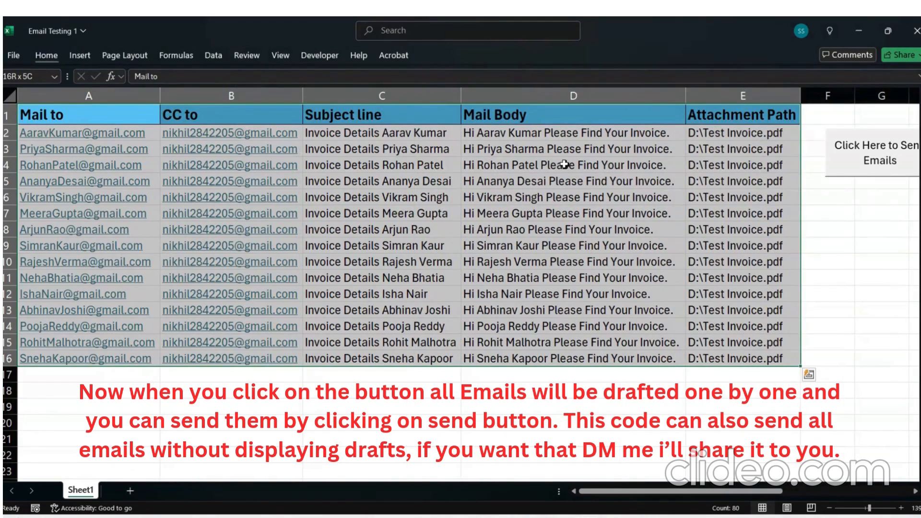
Run the button's macro to draft the emails for all rows of the completed mailing table.
left_click(817, 231)
left_click(857, 168)
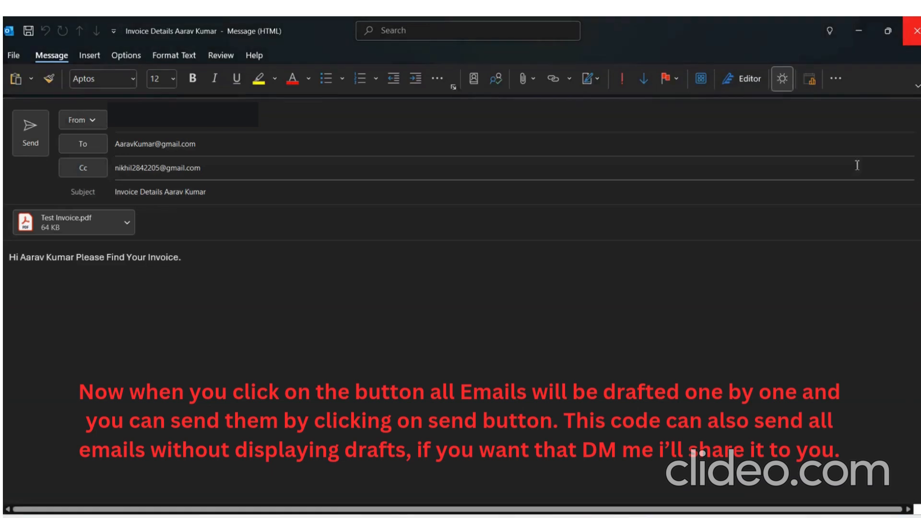